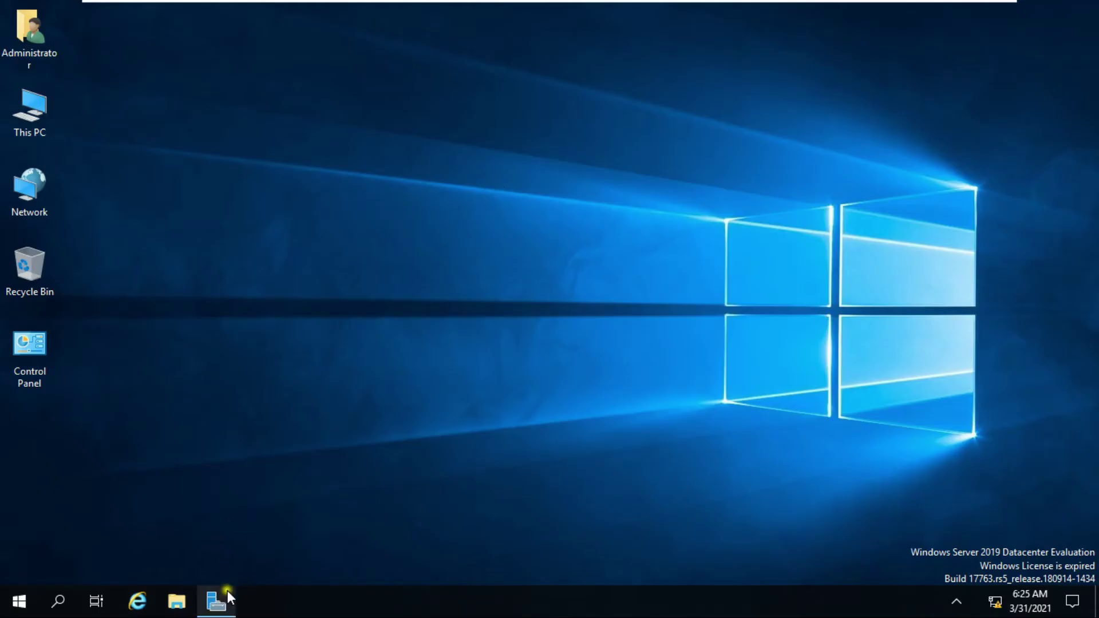
Open Active Directory Users and Computers from Server Manager and expand the sar.local domain.
click(221, 599)
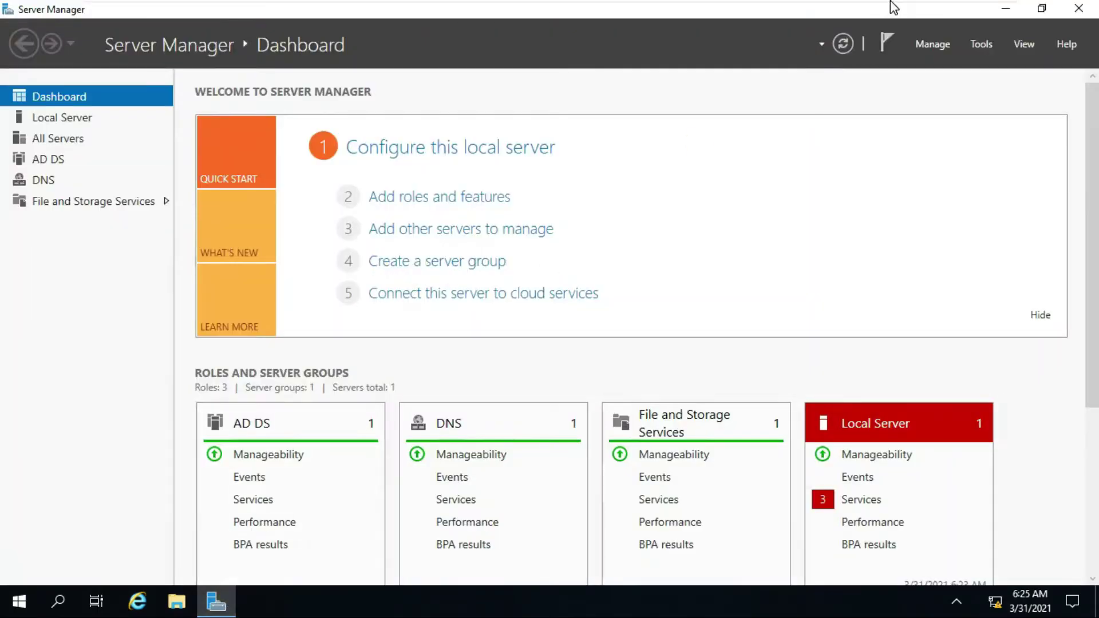
click(974, 45)
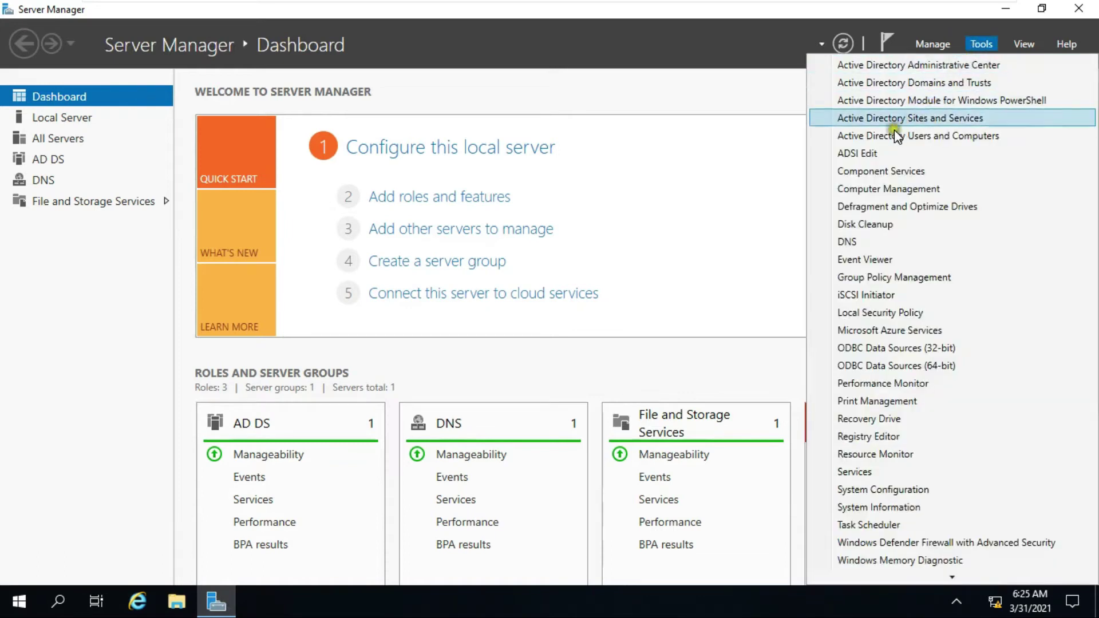
click(948, 138)
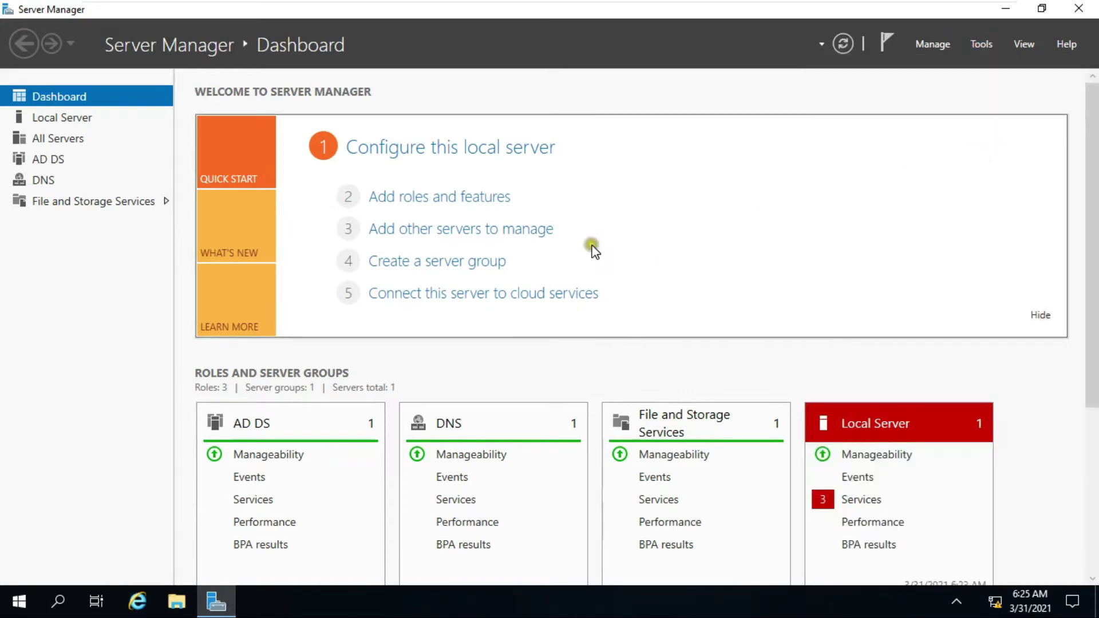
click(130, 175)
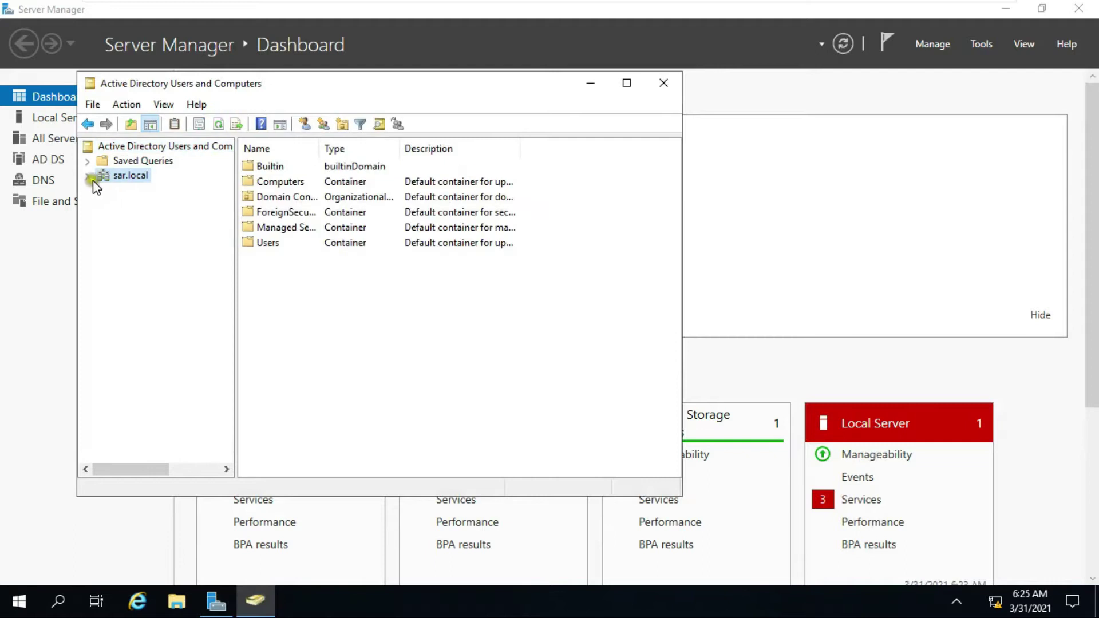
click(89, 176)
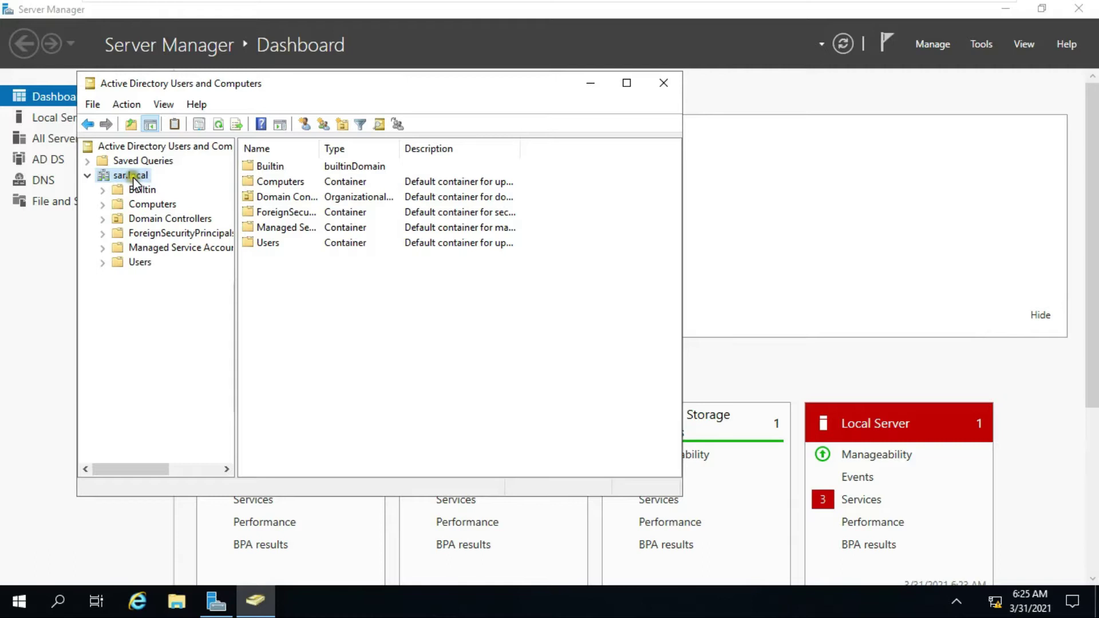
Ping sar.local from the Run box and confirm the replies come from 10.0.0.1.
key(super+r)
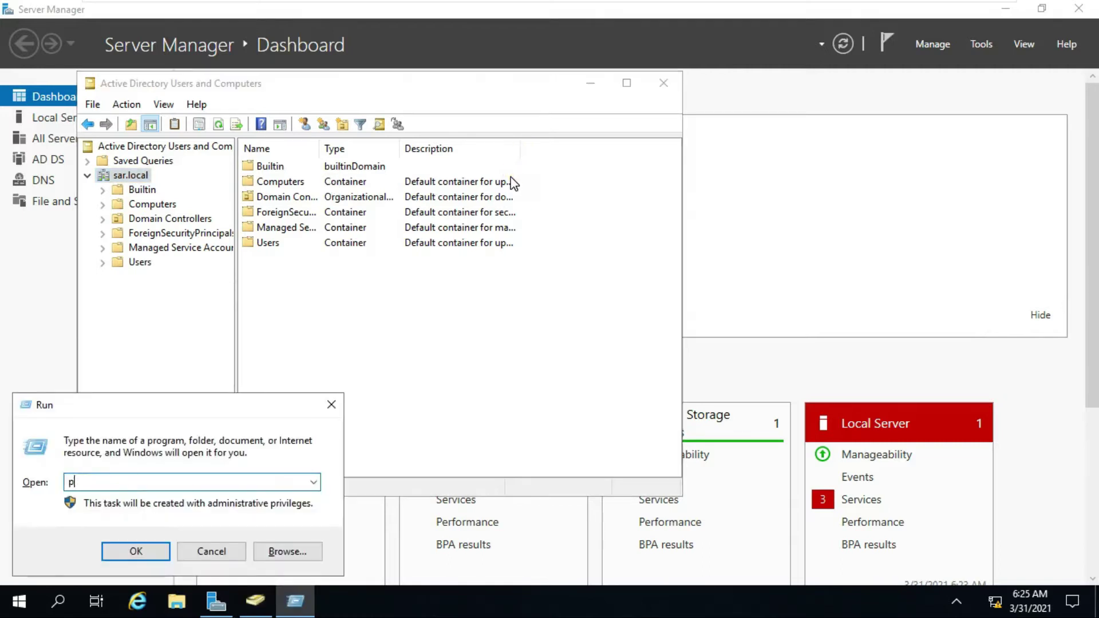
text(ping sar.local)
key(Return)
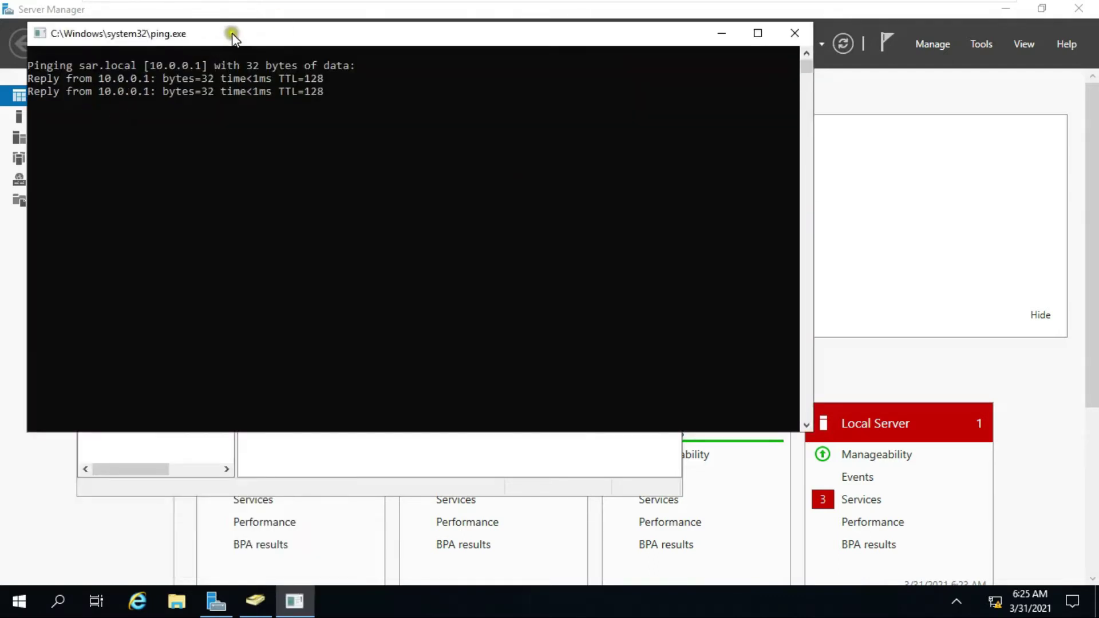
drag(233, 34, 490, 124)
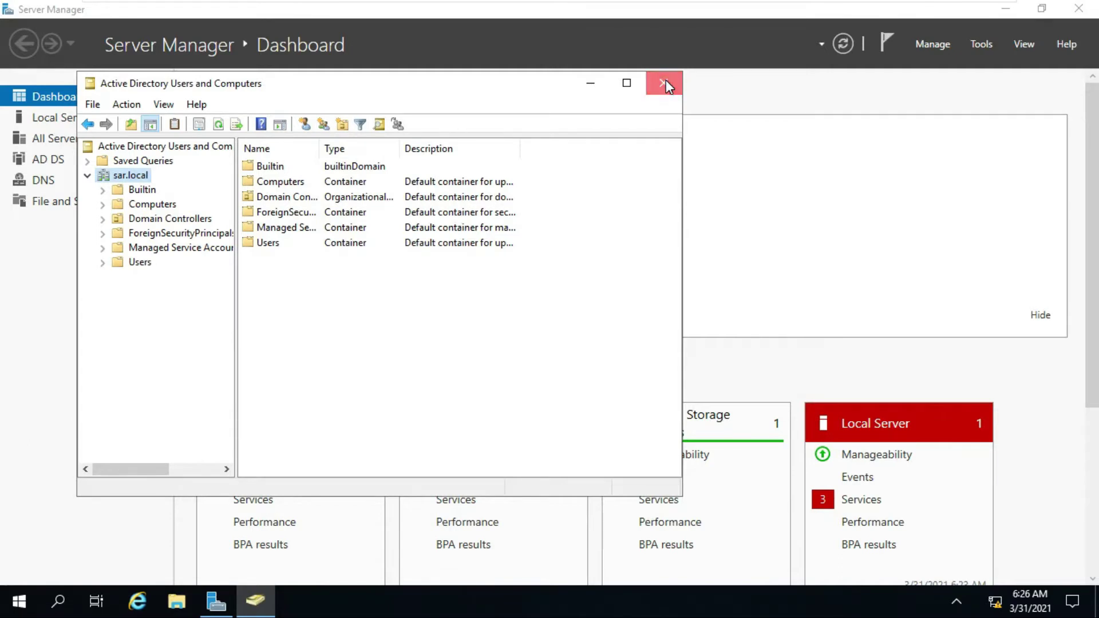
Close ADUC and open a maximized DNS Manager with SERVER1's Forward Lookup Zones expanded.
click(665, 83)
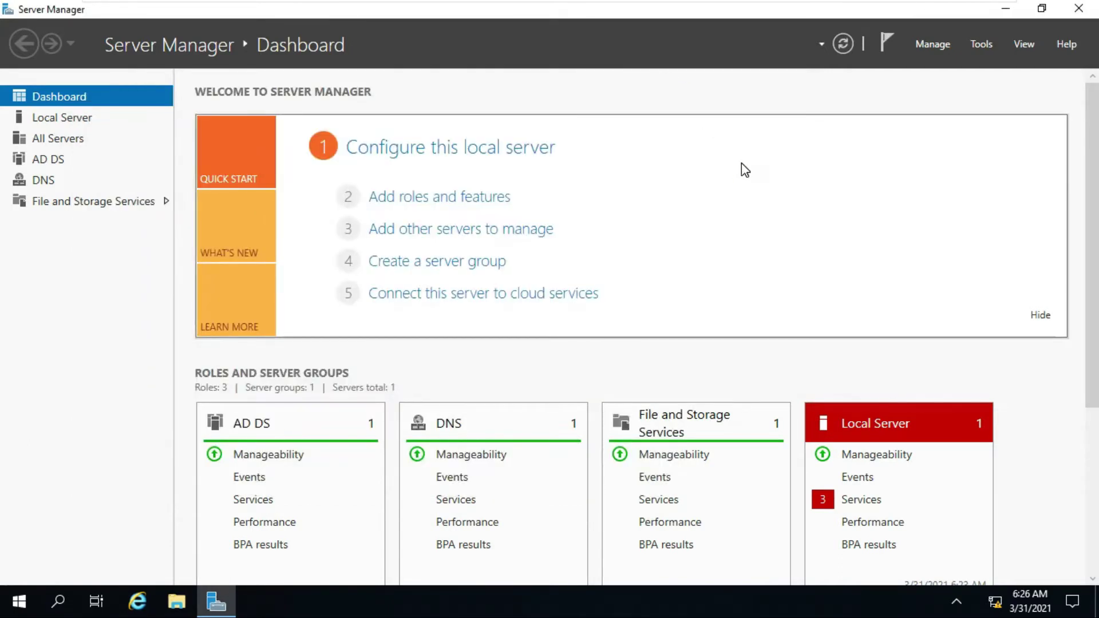
click(983, 47)
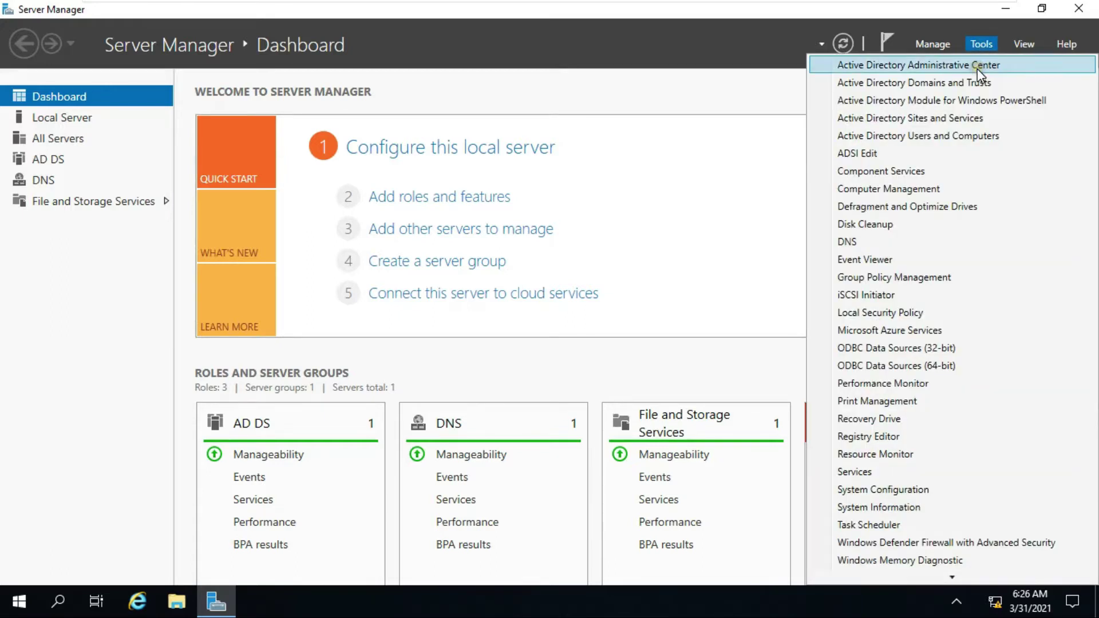
click(846, 245)
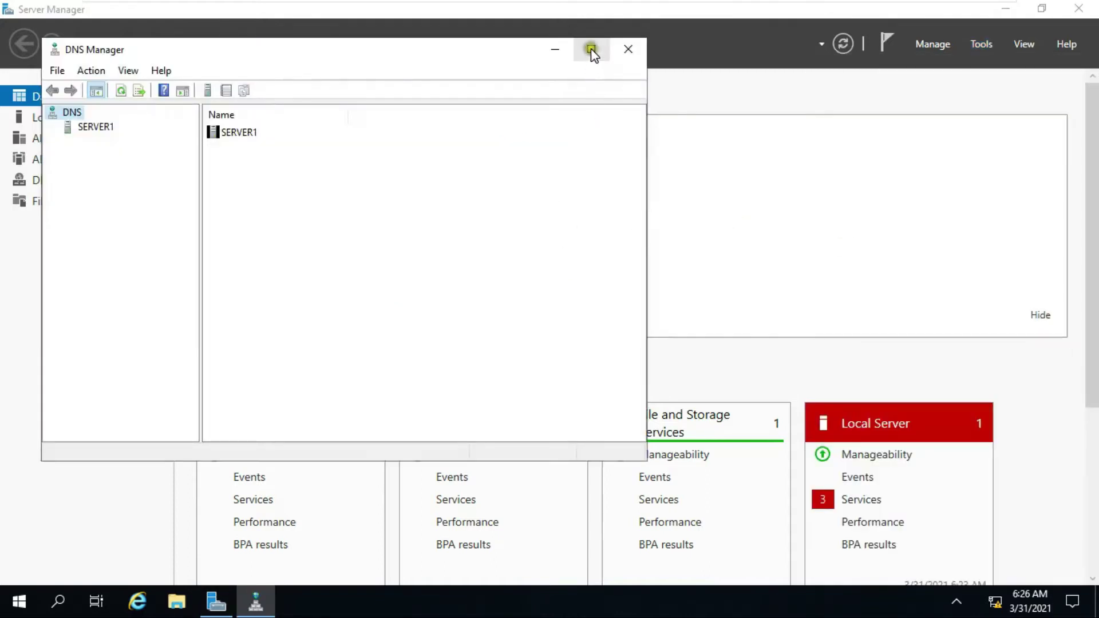
click(591, 49)
click(45, 86)
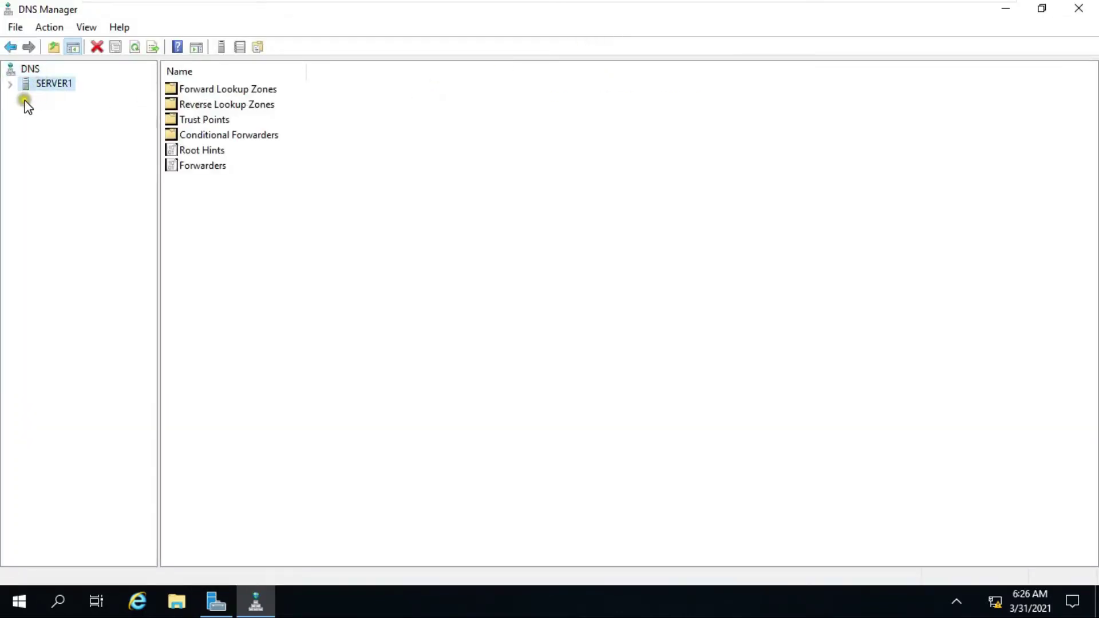
click(8, 85)
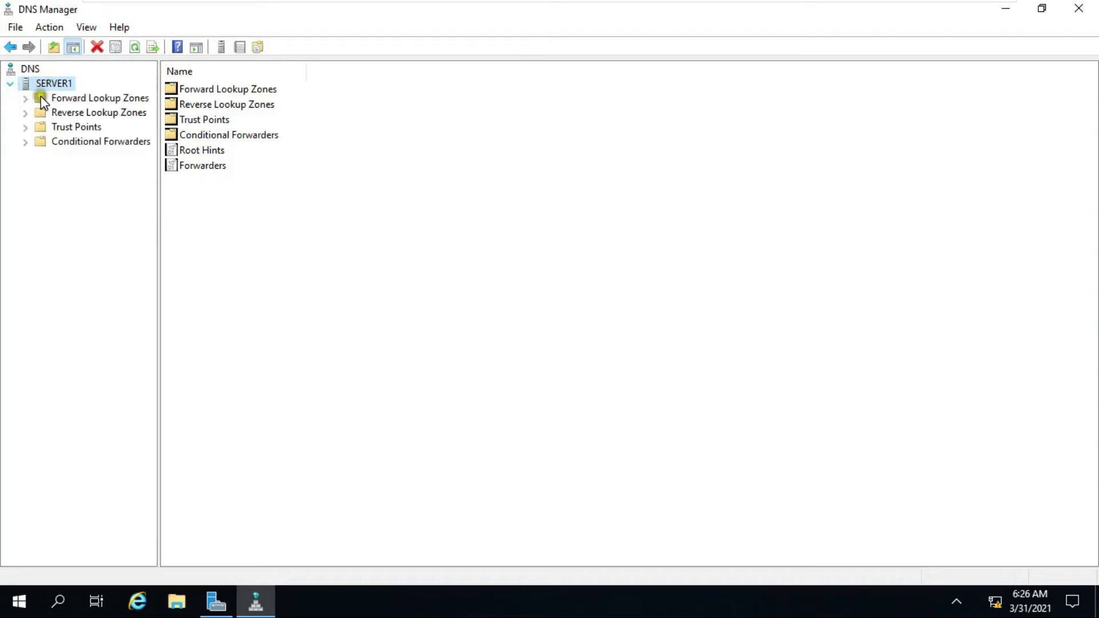
click(95, 98)
click(25, 99)
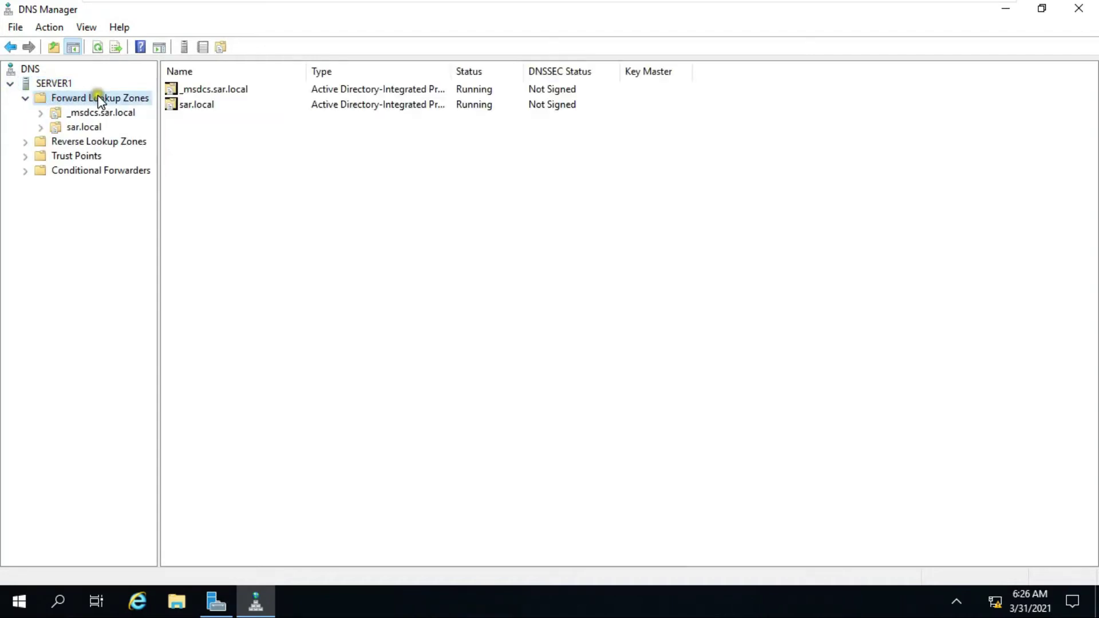
Create the AD-integrated primary zone sr.local with secure-only updates and view its records.
right_click(133, 96)
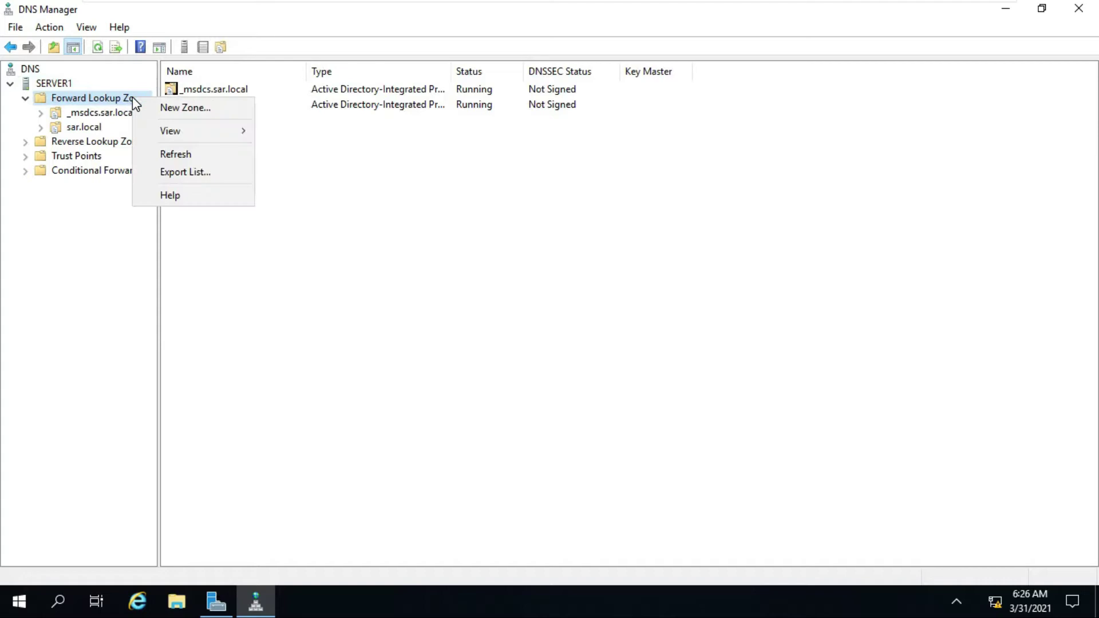
click(181, 108)
click(306, 304)
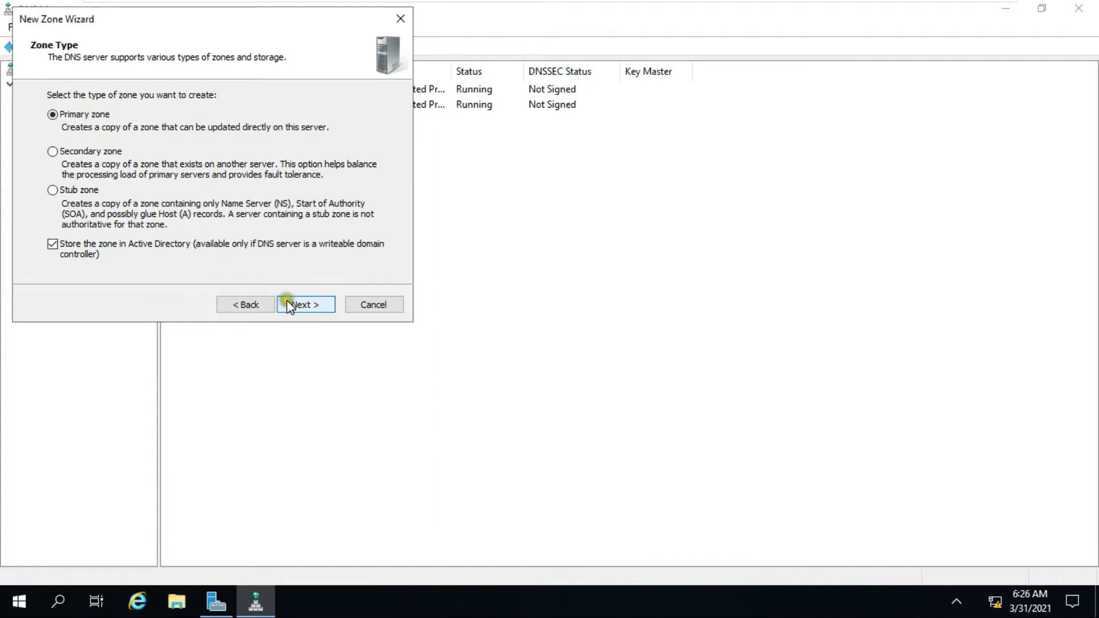
click(290, 302)
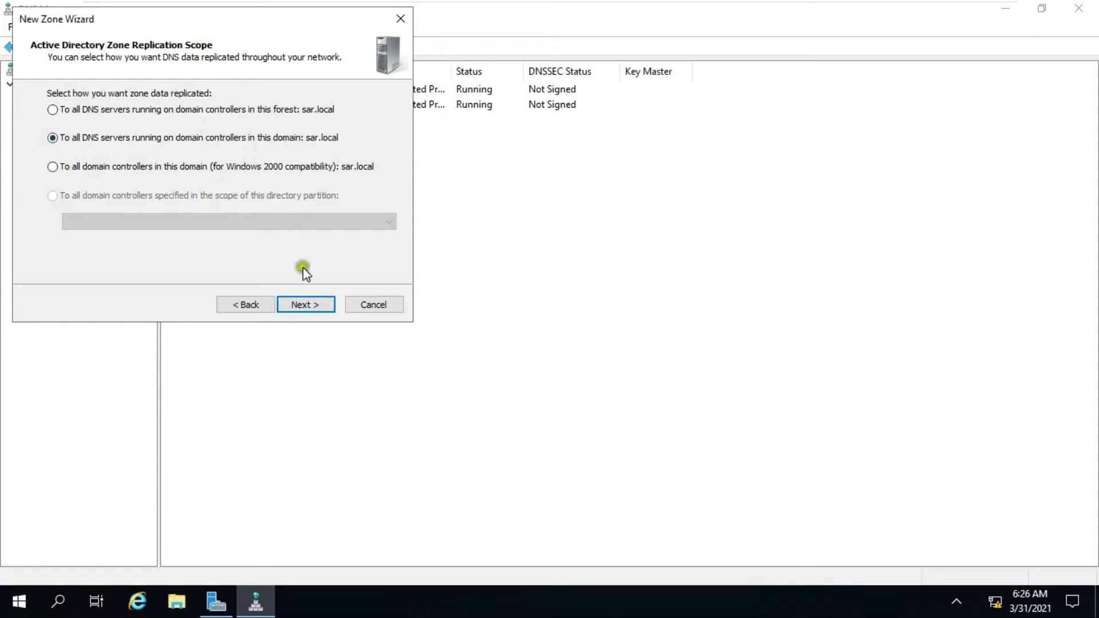
click(299, 305)
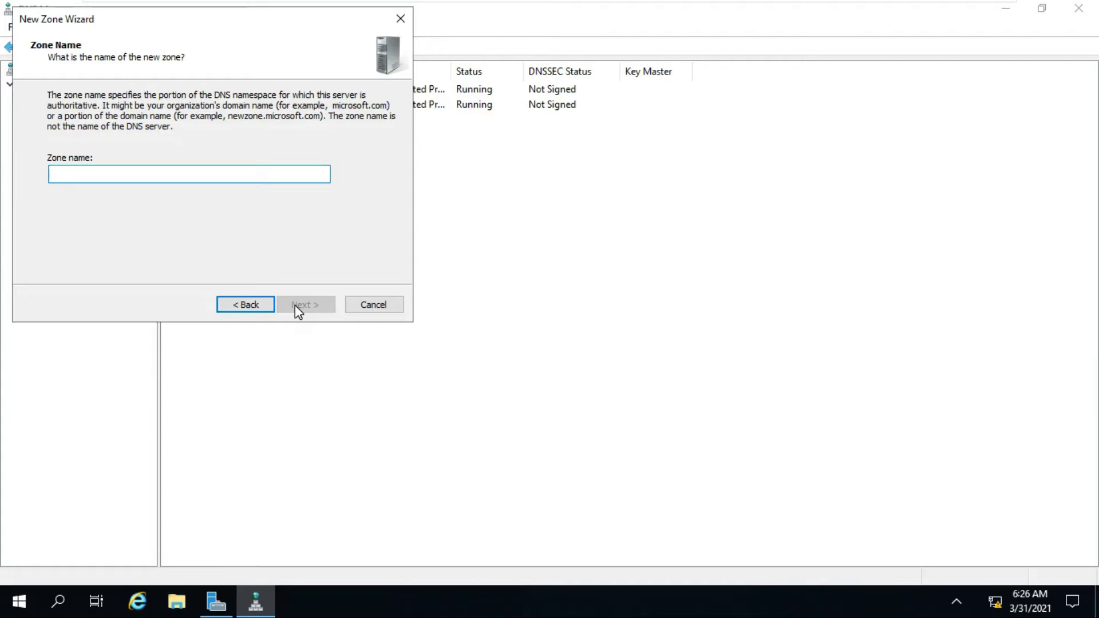
text(sr.local)
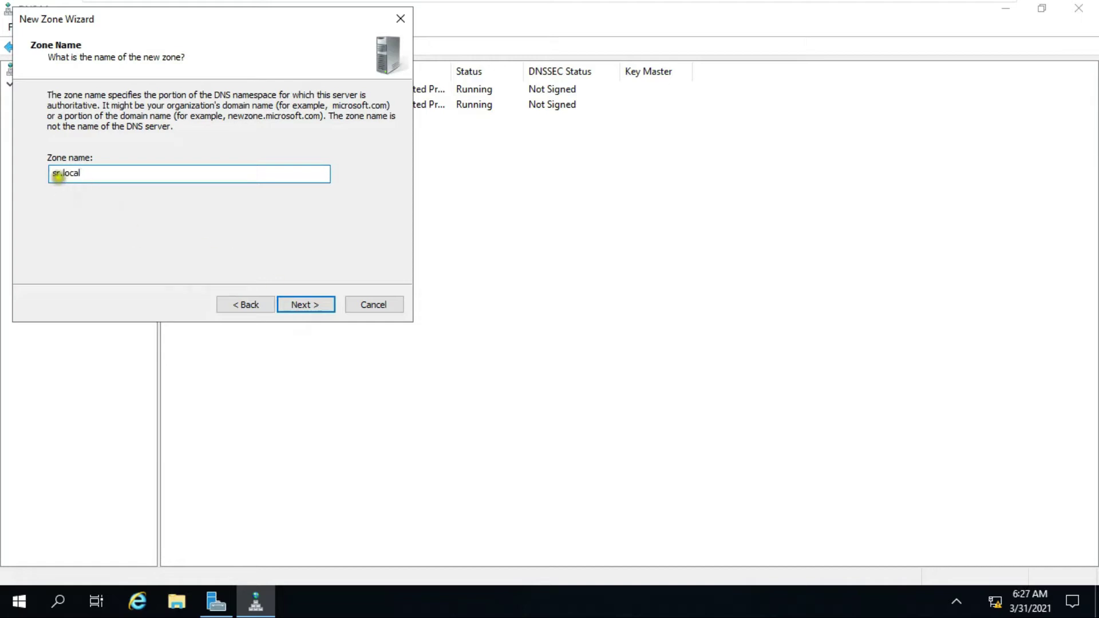
click(305, 304)
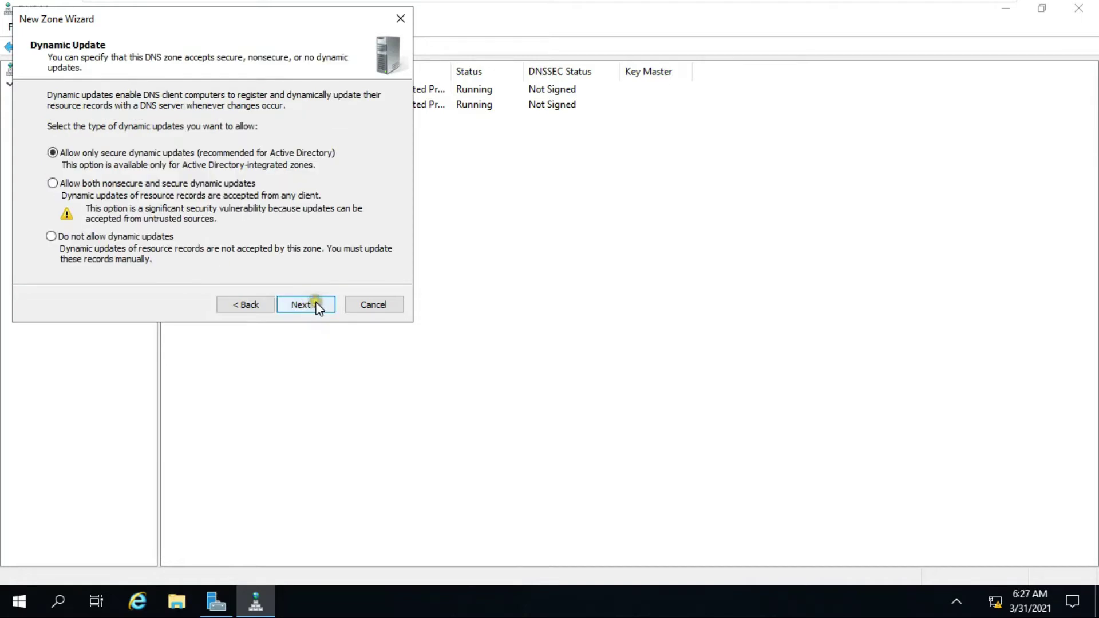
click(306, 305)
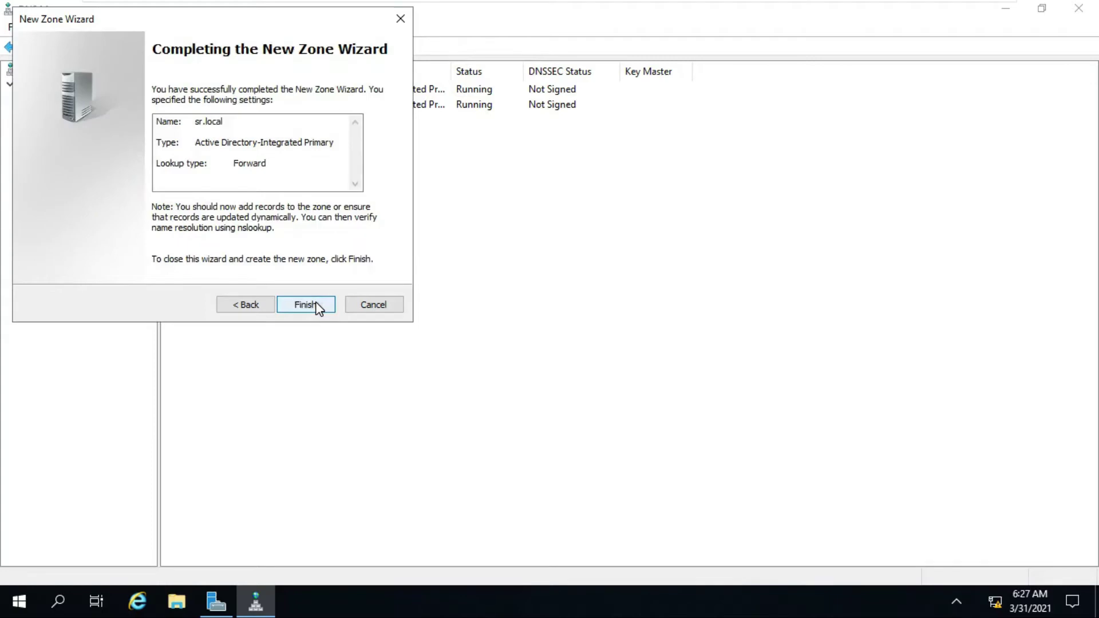
click(307, 305)
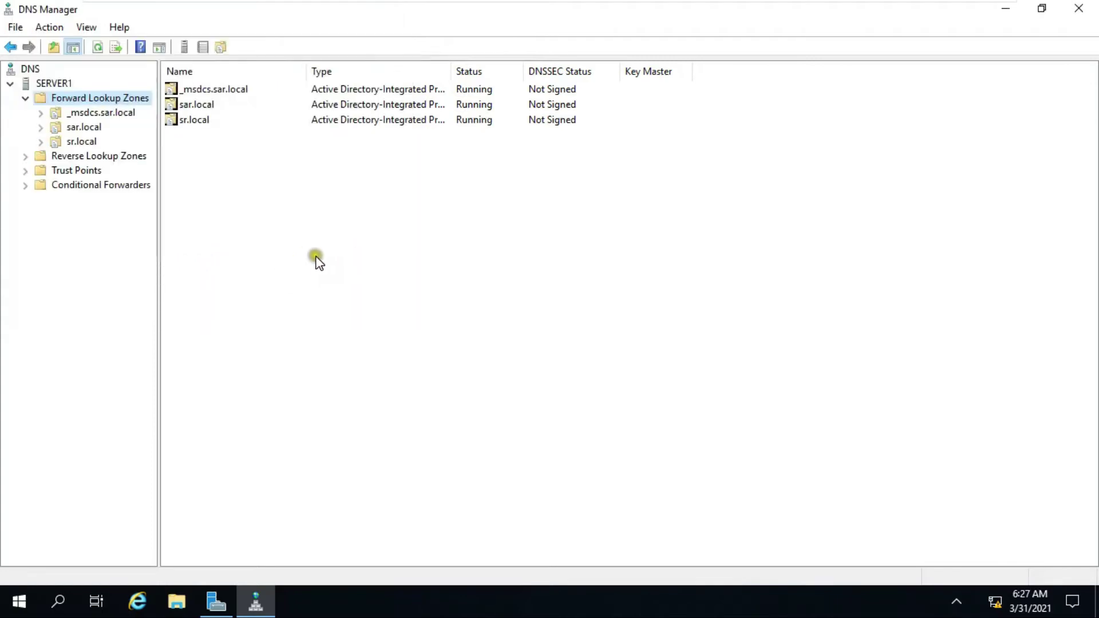
click(85, 143)
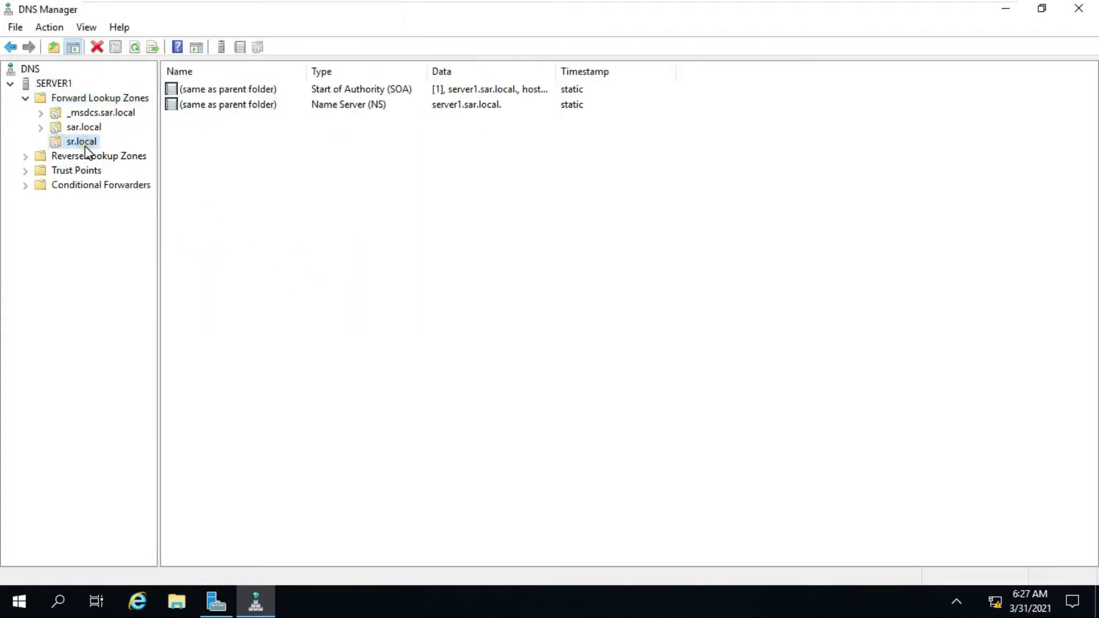
Create primary zone _msdcs.sr.local, replicated to all forest DNS servers, with secure-only updates.
right_click(129, 96)
click(161, 107)
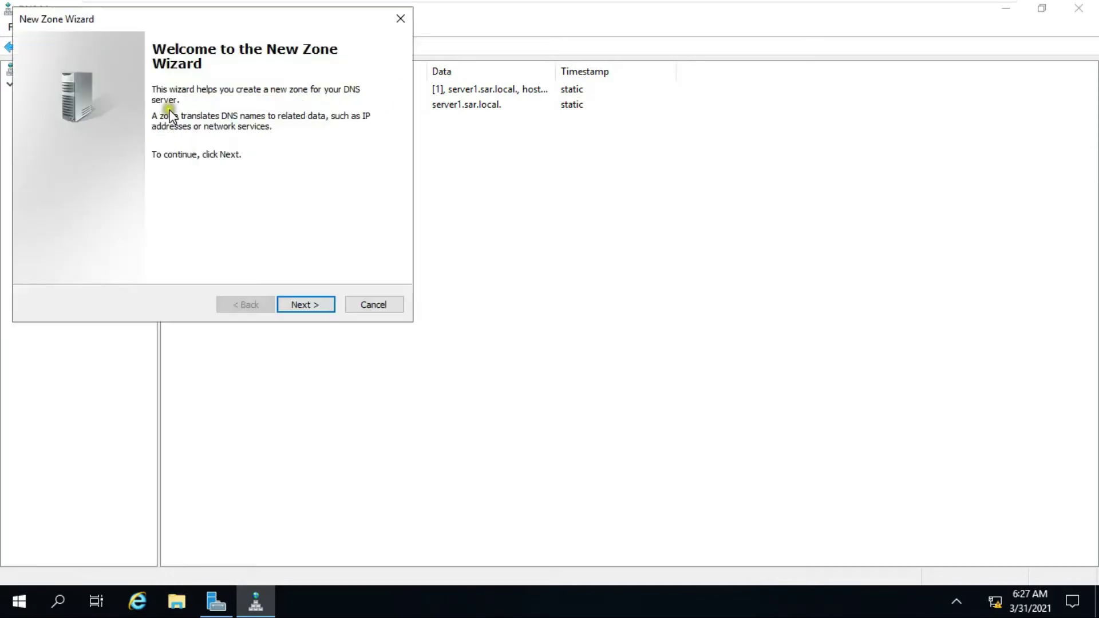
drag(210, 18, 436, 51)
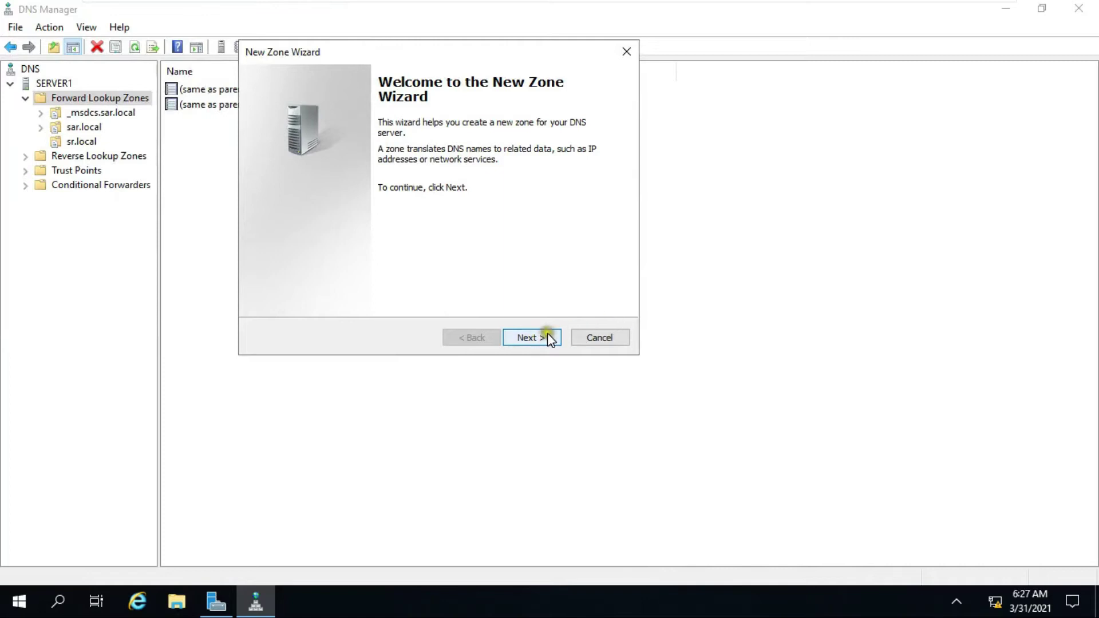
click(533, 338)
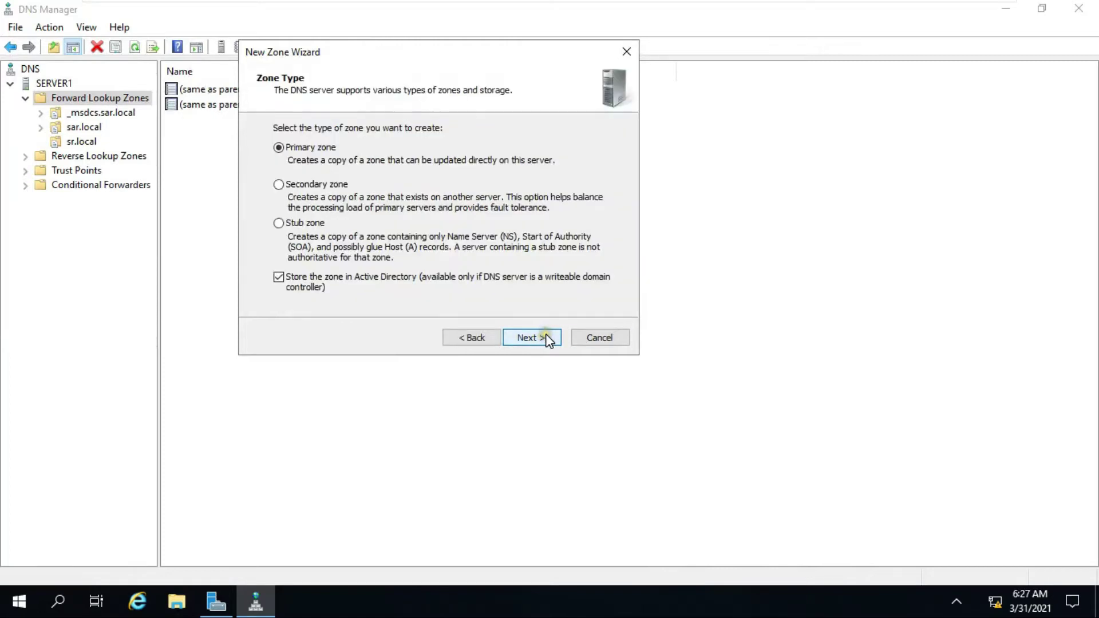
click(532, 338)
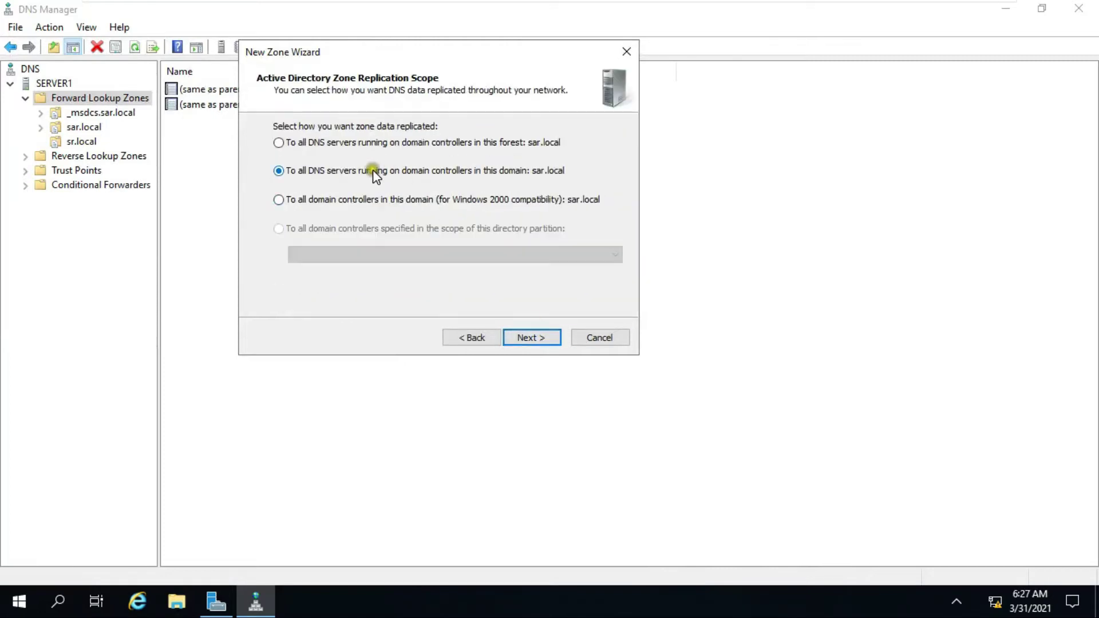
click(343, 142)
click(531, 338)
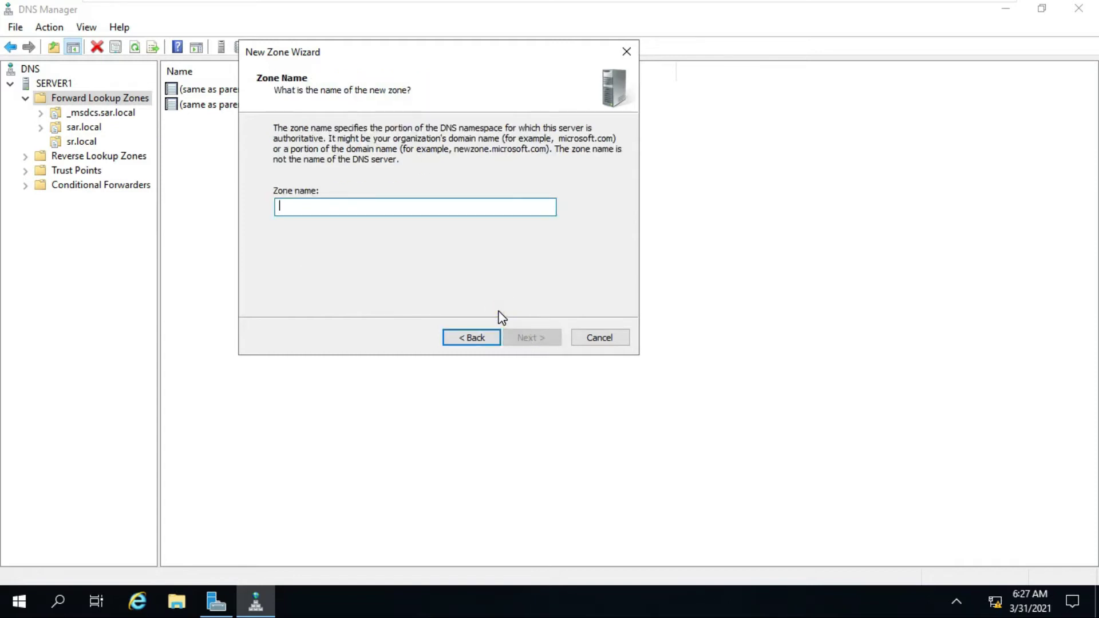
text(_ms)
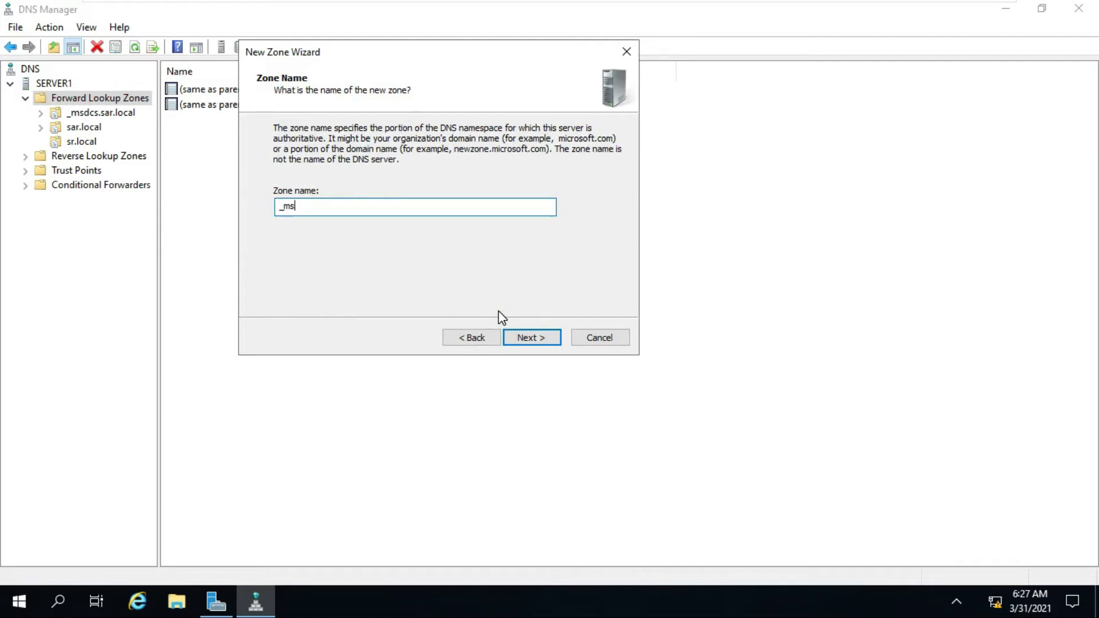
text(dcs.sr.local)
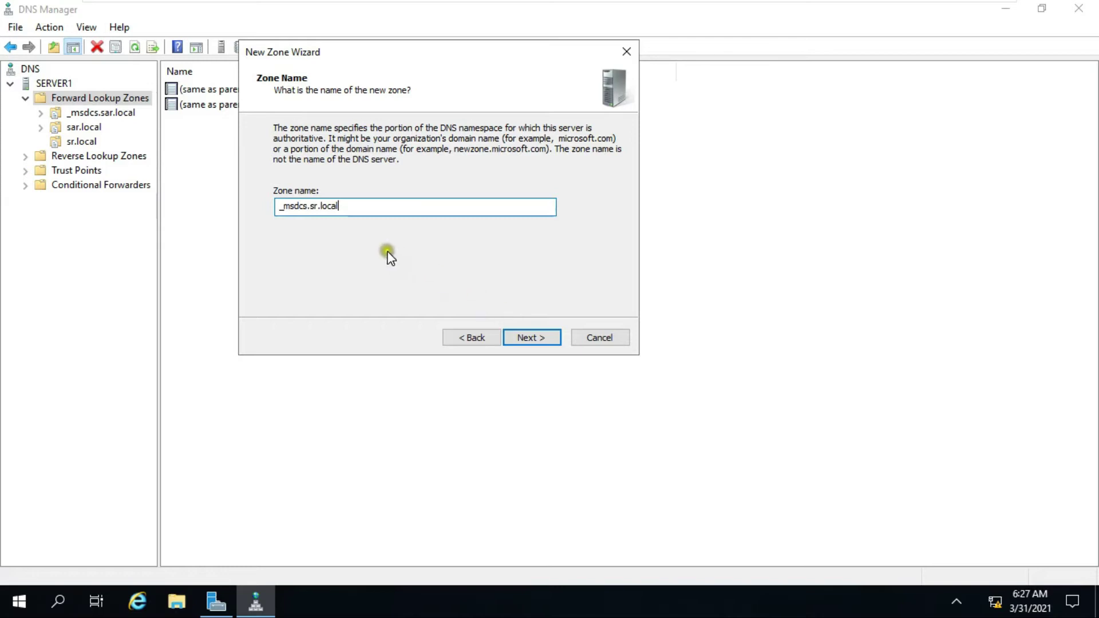
click(537, 341)
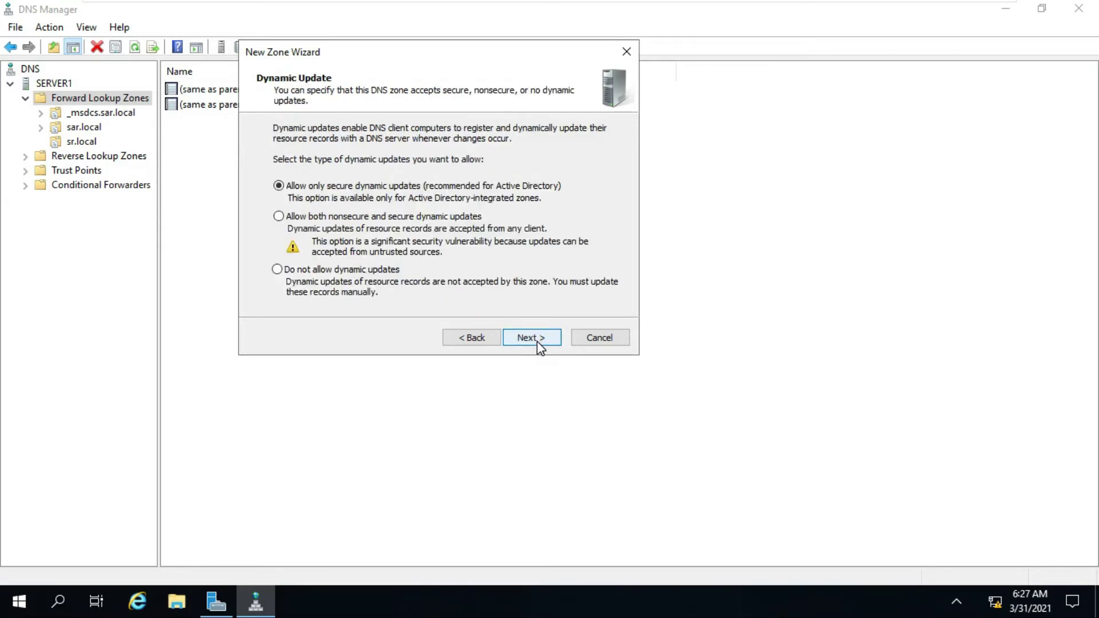
click(536, 340)
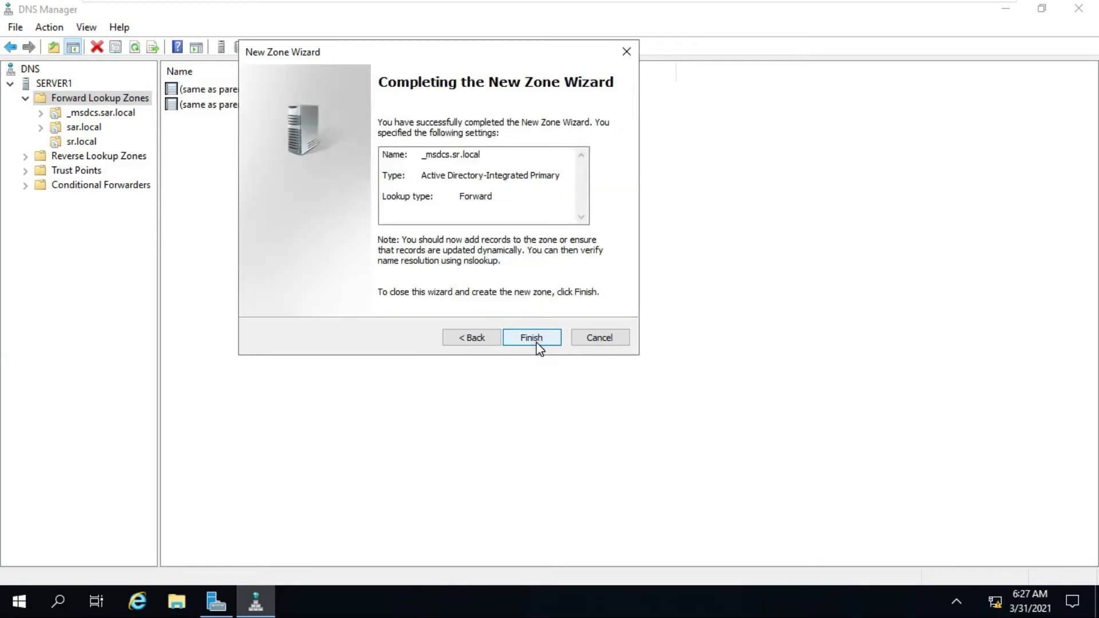
click(532, 338)
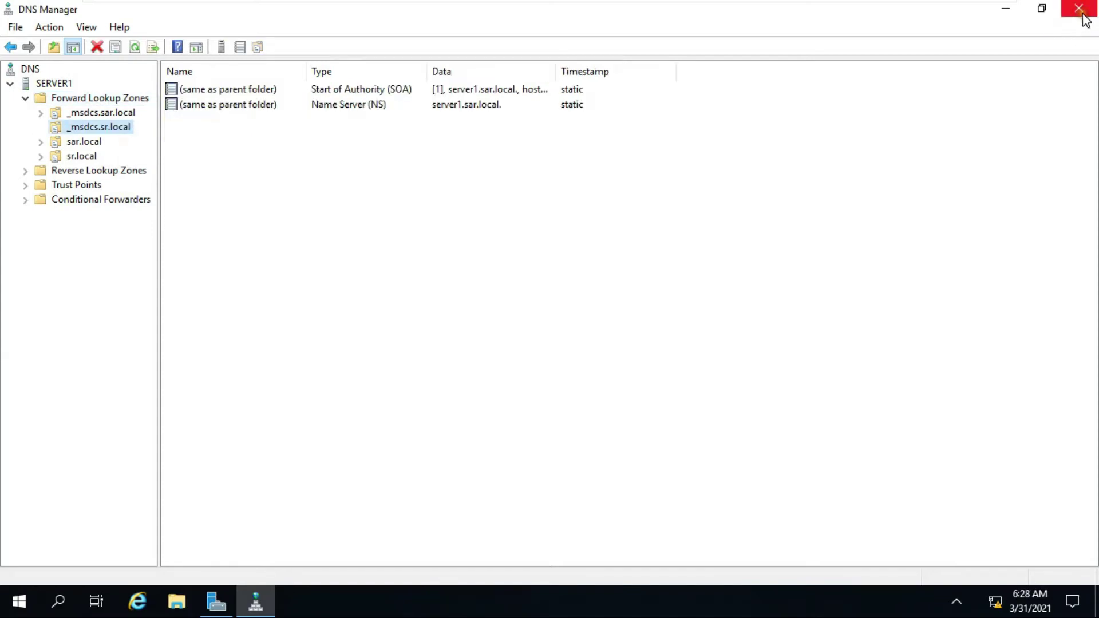
Close DNS Manager and launch Windows PowerShell as administrator.
click(1078, 9)
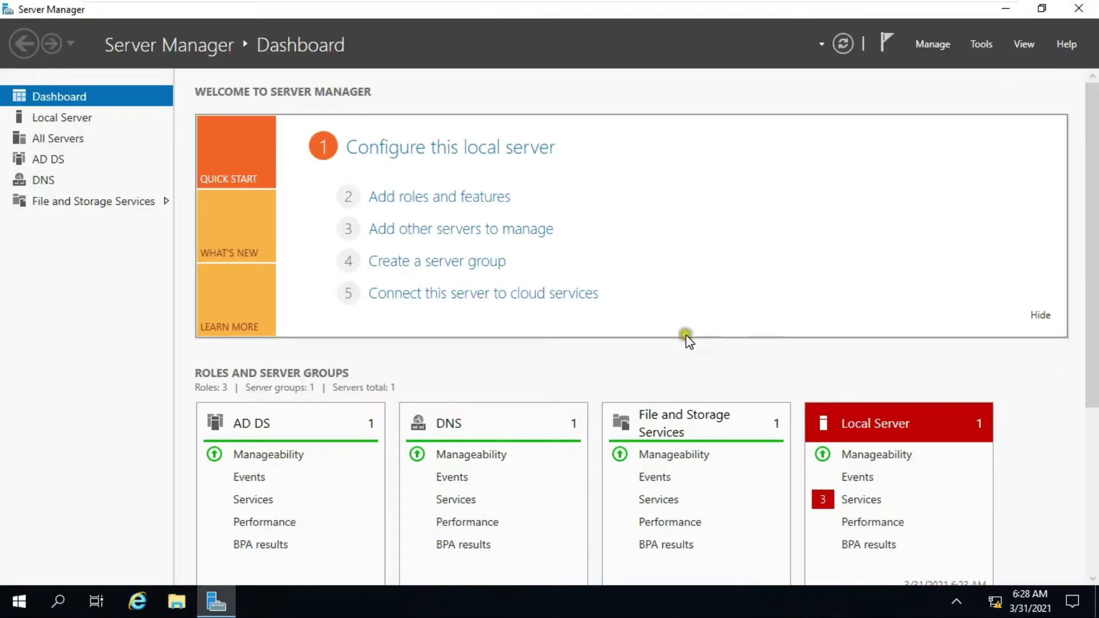
right_click(19, 606)
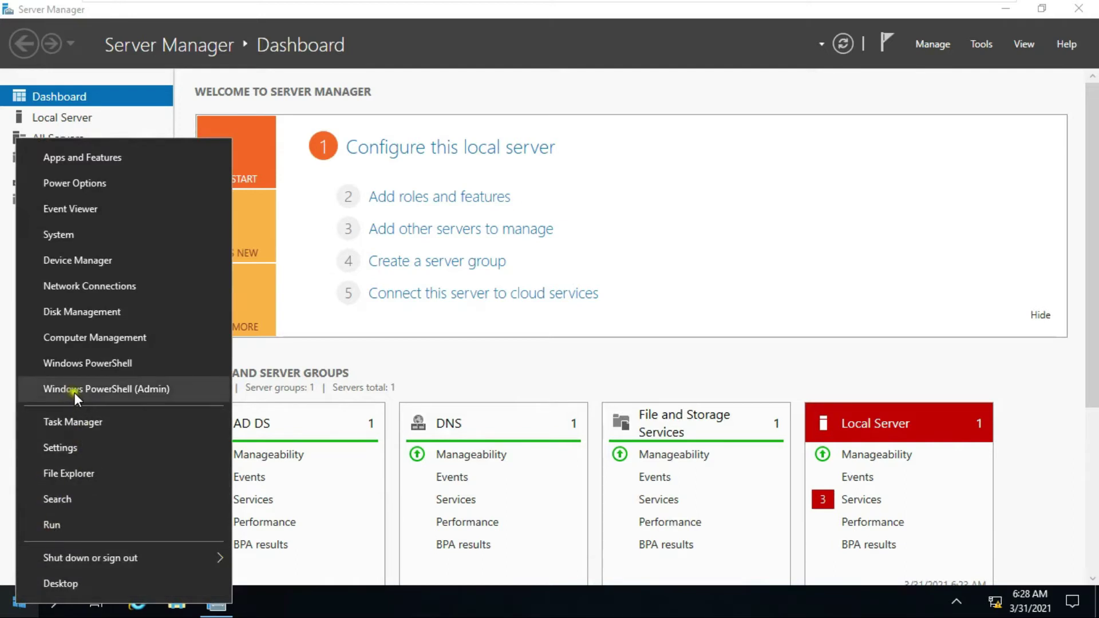
click(149, 391)
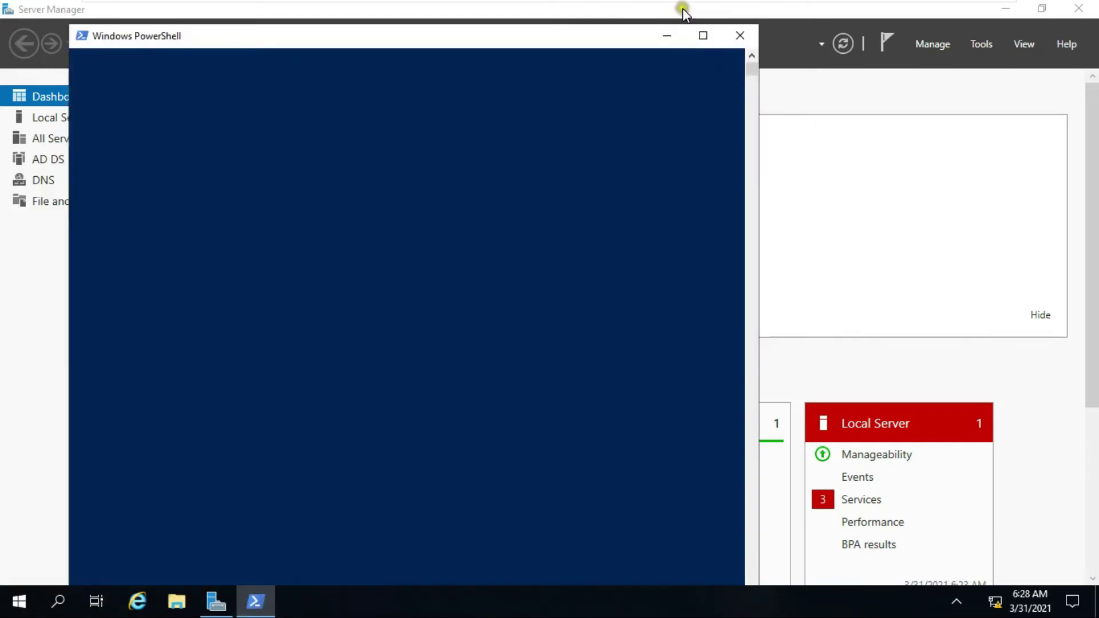
drag(600, 37, 593, 15)
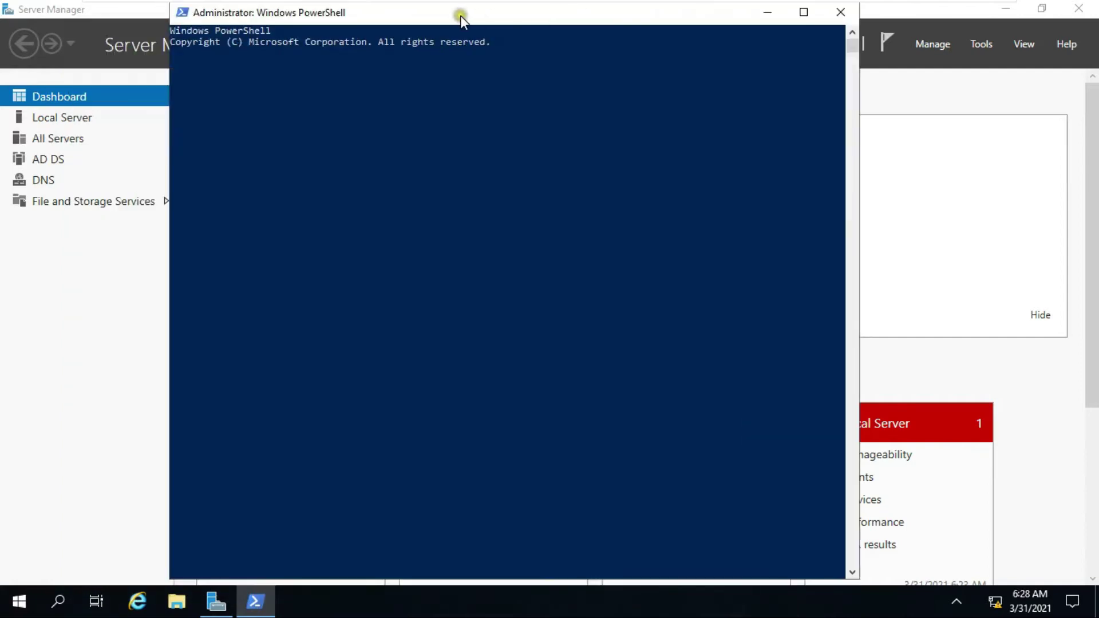
Set the PowerShell console font size to 20 in its Properties.
right_click(460, 15)
click(527, 175)
click(248, 52)
click(213, 139)
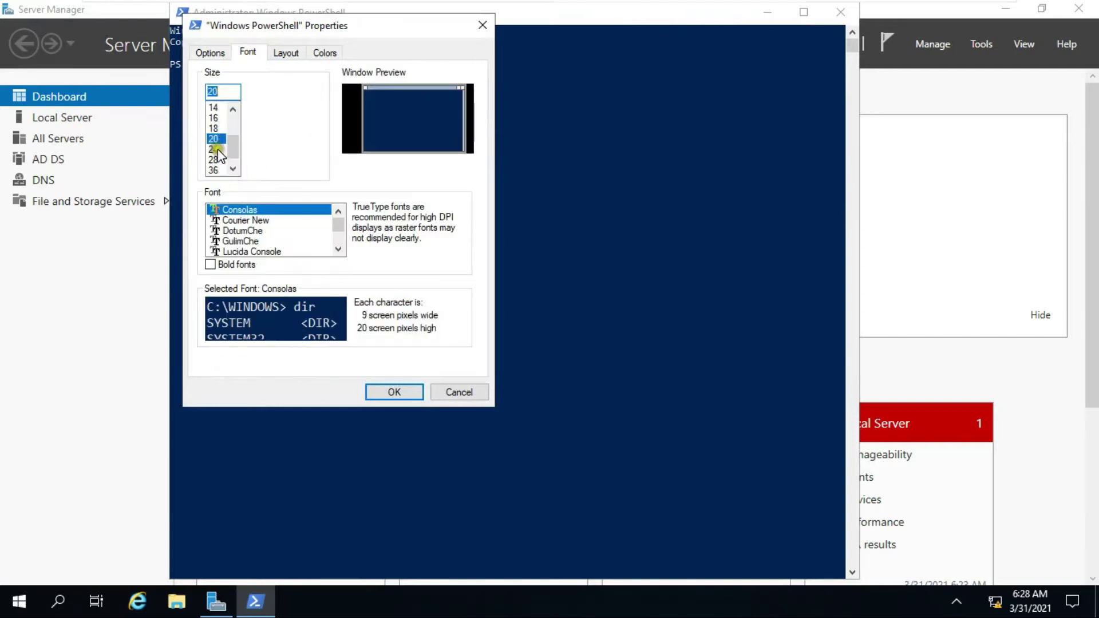
click(394, 393)
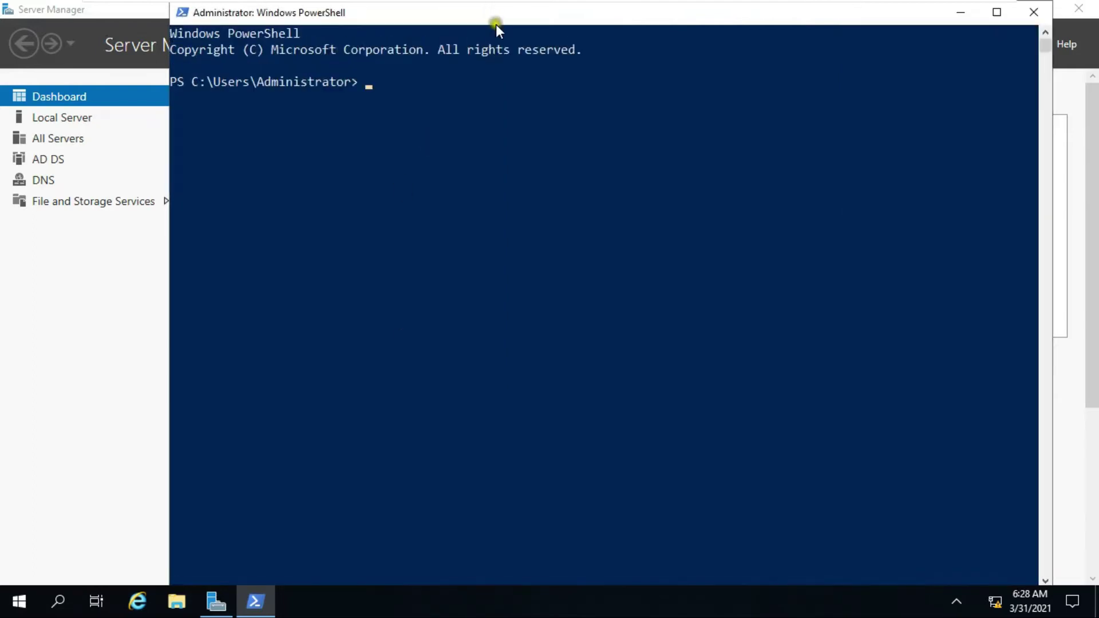
Run cd\ to reach the C:\ root, then run rendom /list.
drag(492, 22, 436, 45)
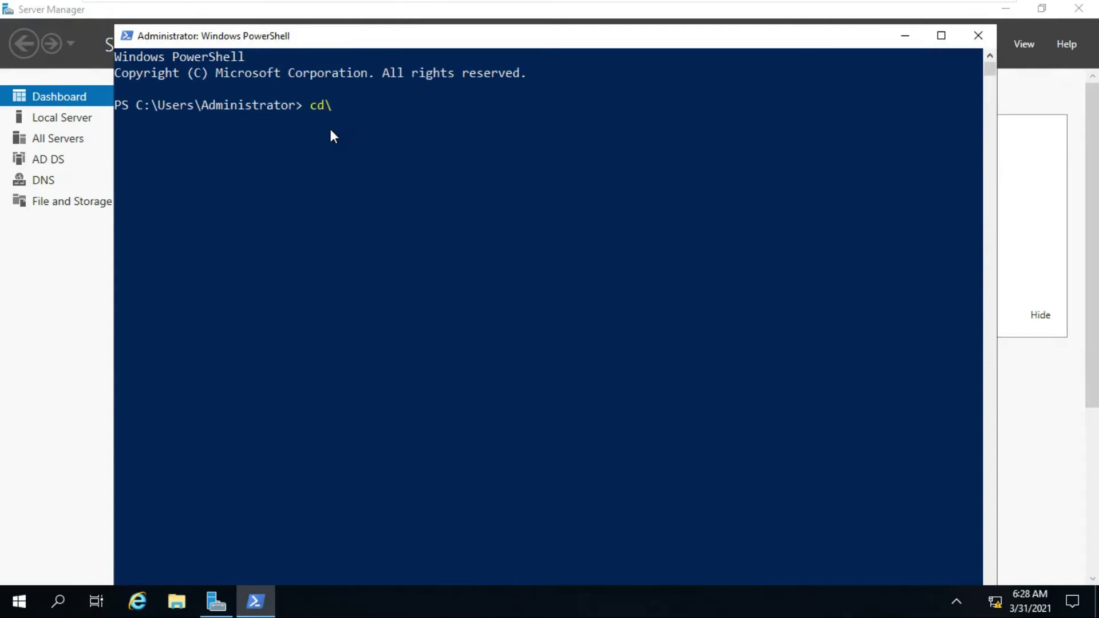
key(Return)
text(rendom /list)
key(Return)
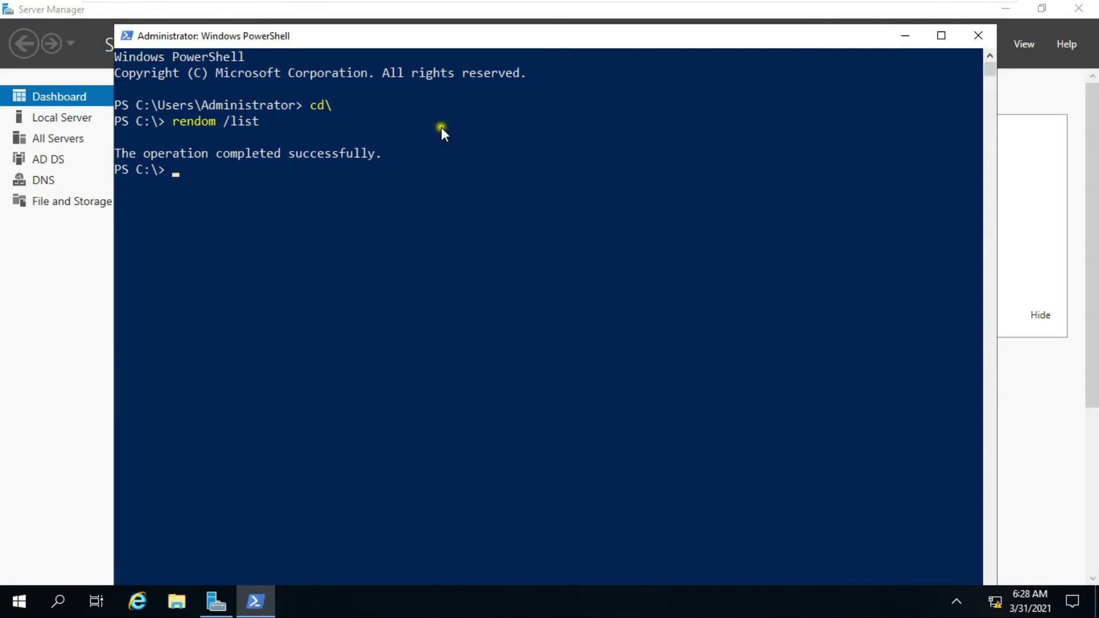
Minimize PowerShell and Server Manager, then open Domainlist's context menu in Local Disk (C:).
click(909, 36)
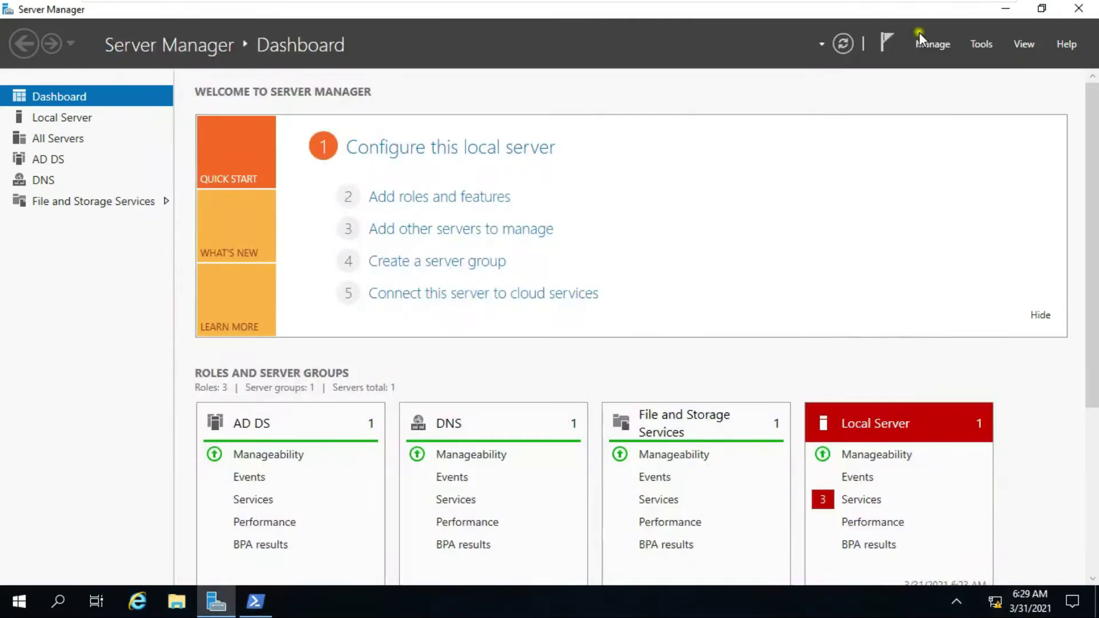
click(1008, 11)
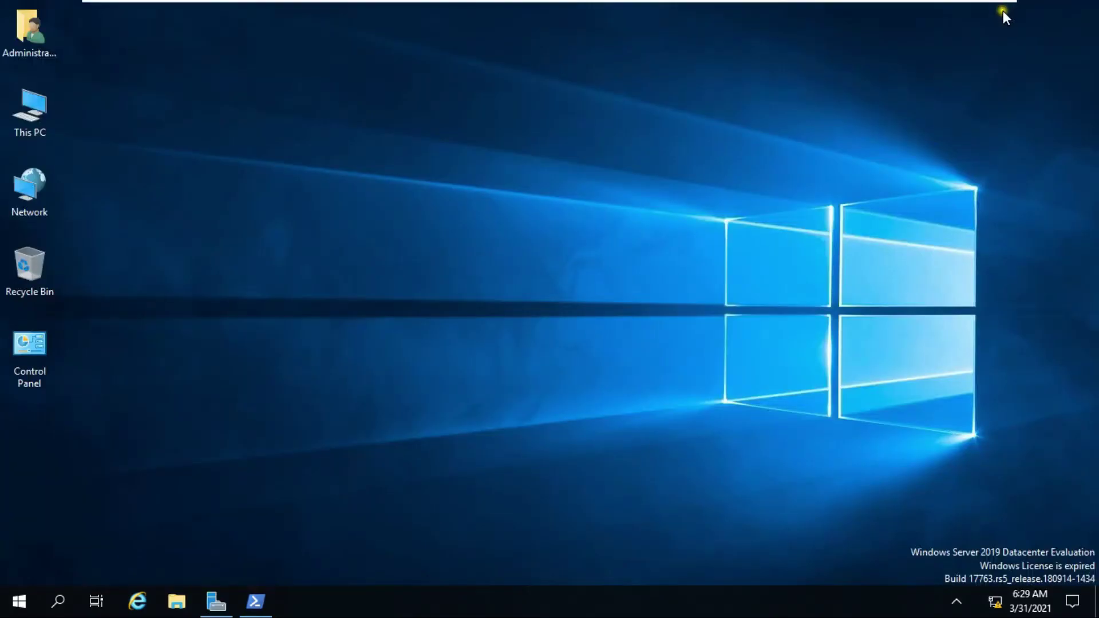
click(178, 601)
click(157, 258)
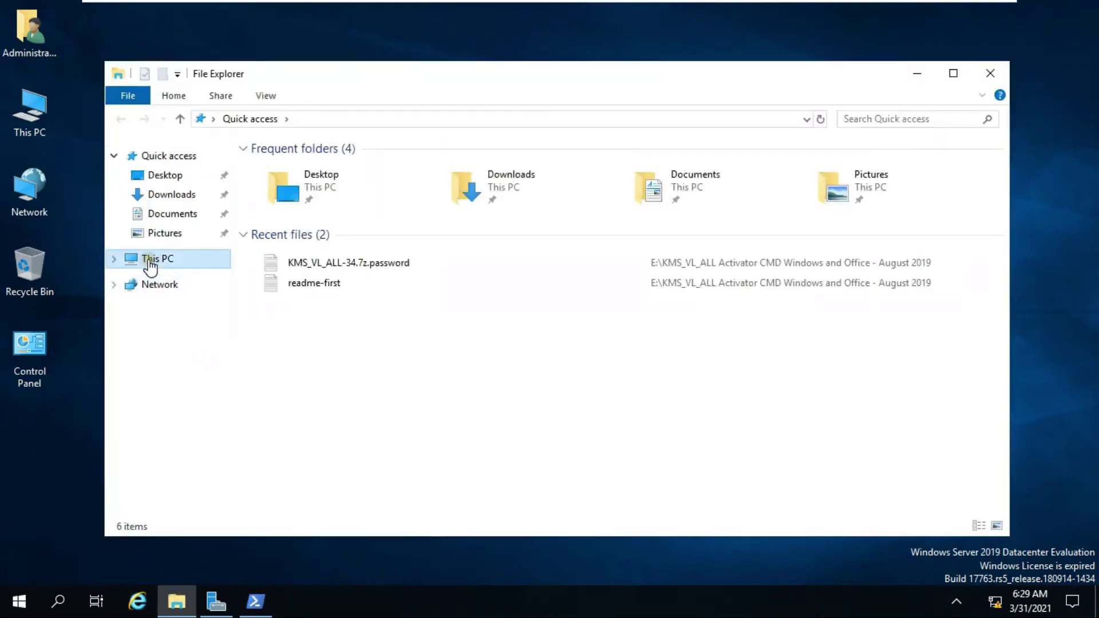
double_click(327, 341)
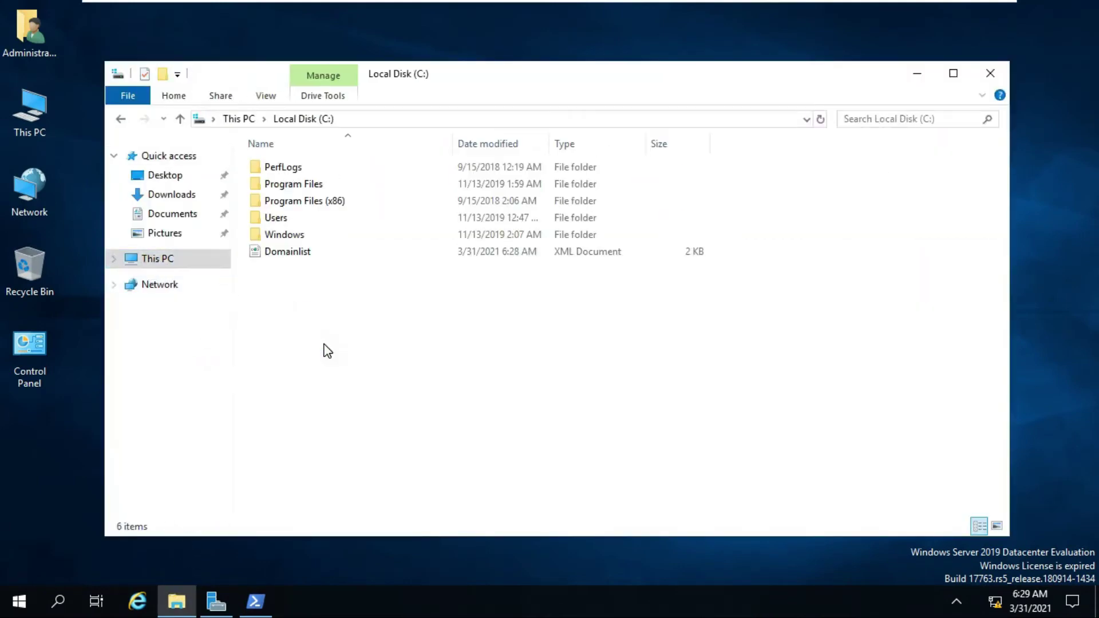
click(284, 252)
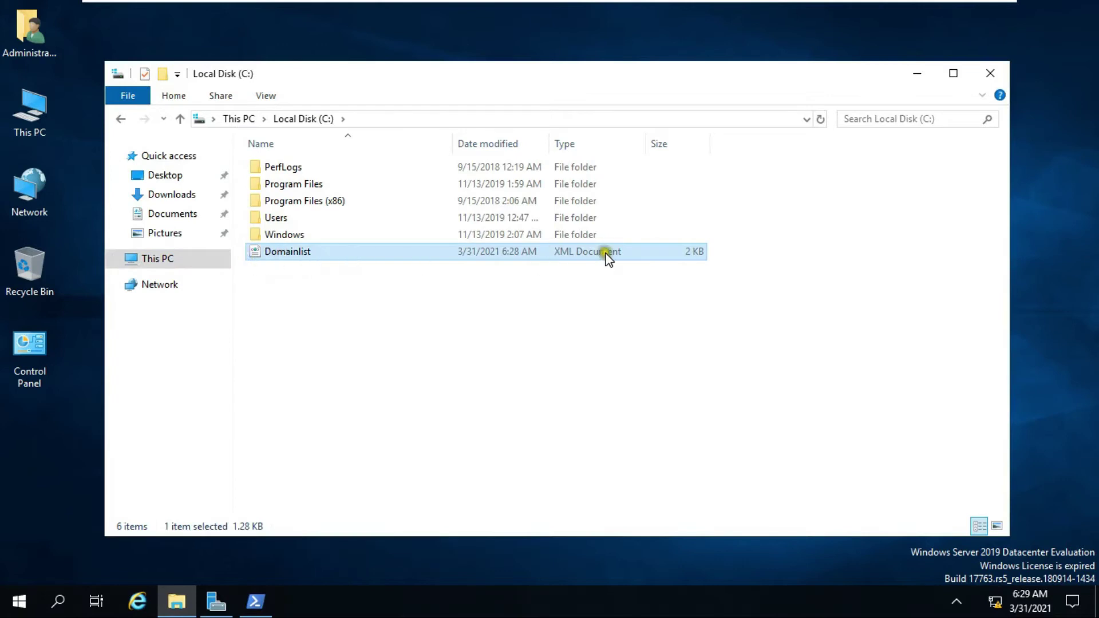
right_click(284, 252)
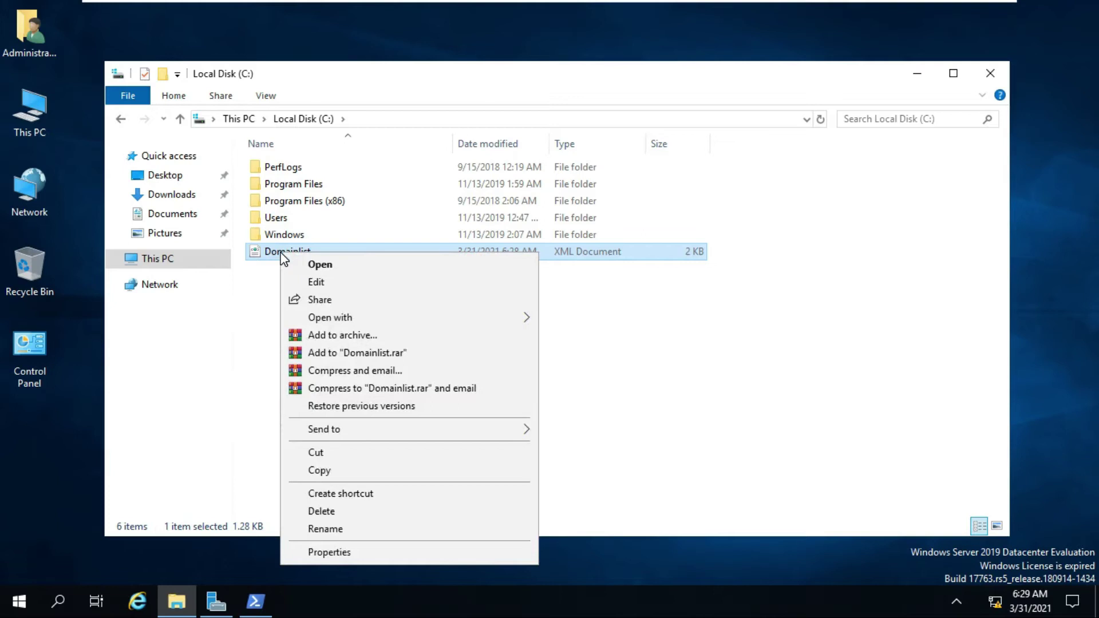
Open Domainlist in Notepad and find all three occurrences of 'sar.local'.
click(317, 282)
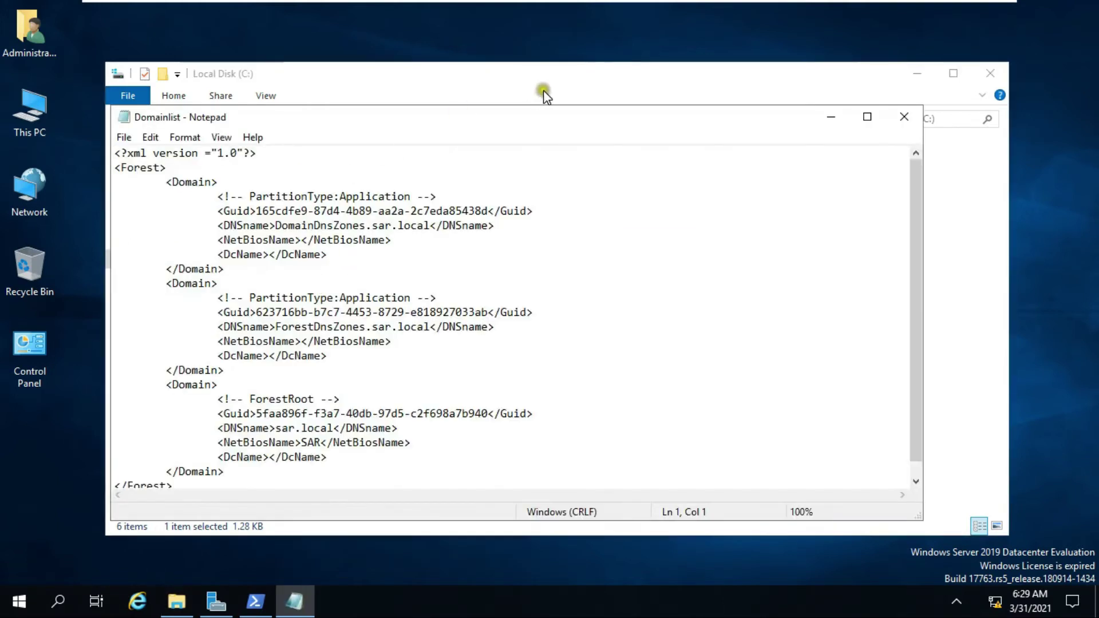
drag(600, 117, 628, 81)
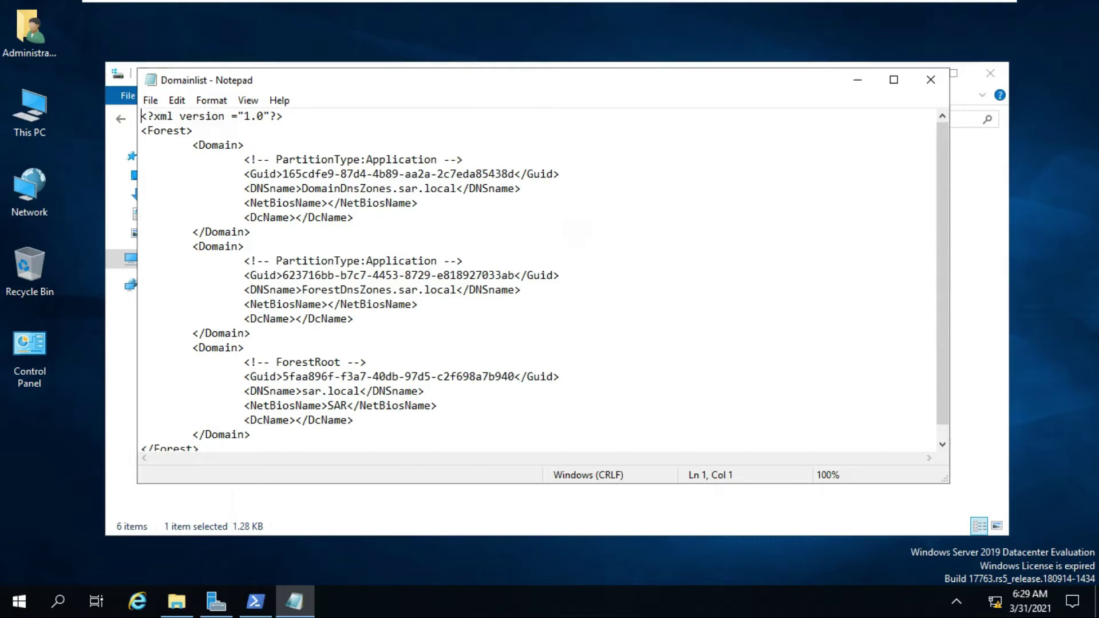
click(177, 101)
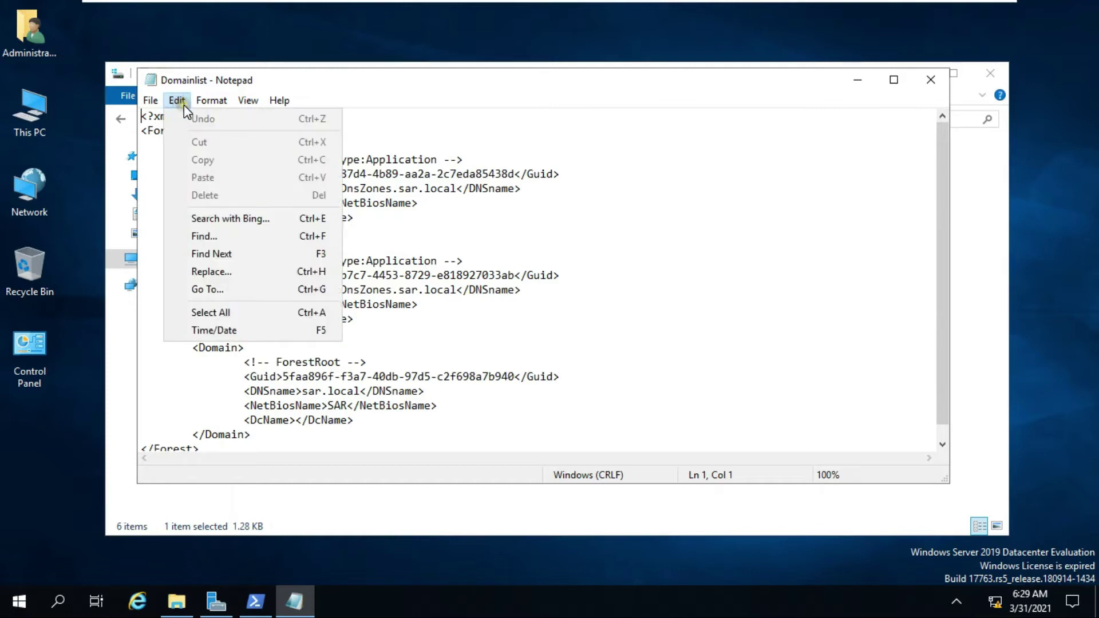
click(223, 240)
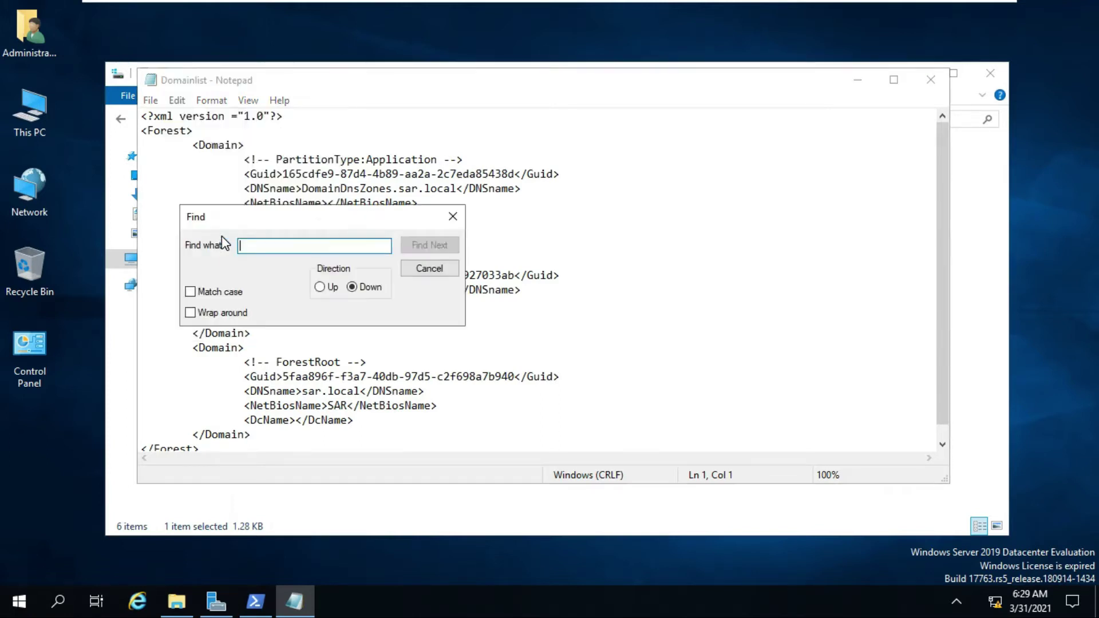
mouse_move(323, 217)
mouse_down()
mouse_move(436, 204)
mouse_move(550, 172)
mouse_move(775, 166)
mouse_up()
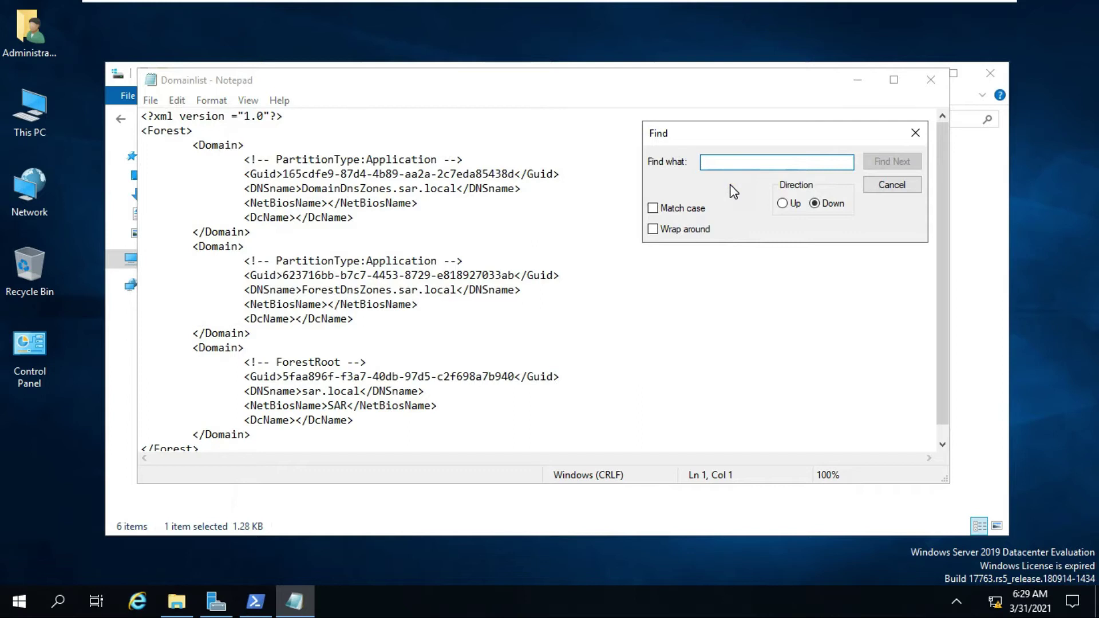
text(sar.l)
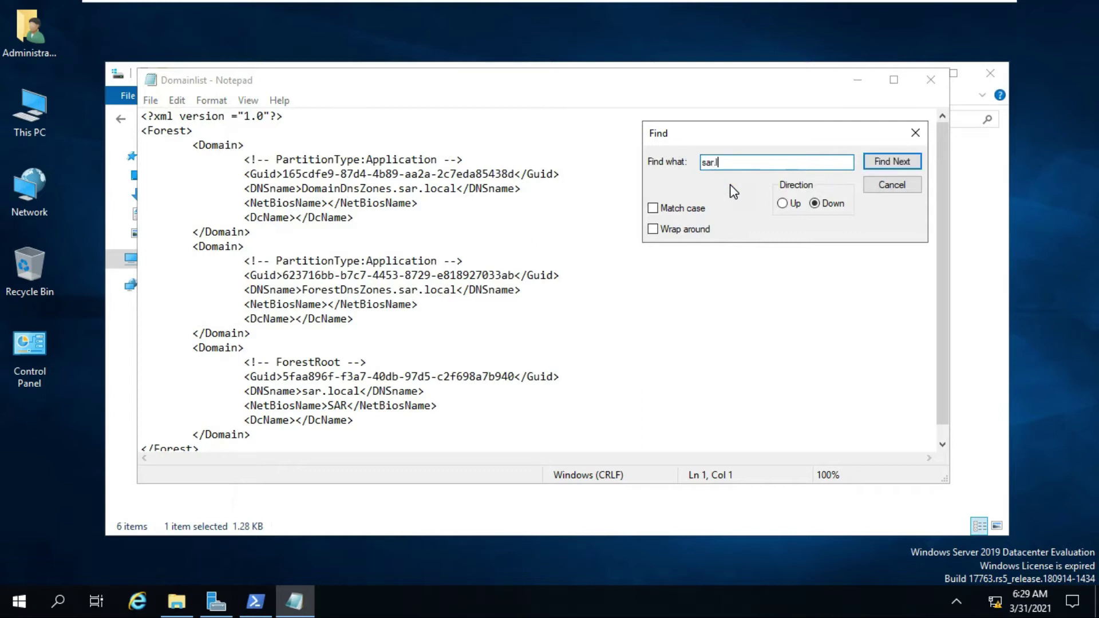
text(ocal)
key(Return)
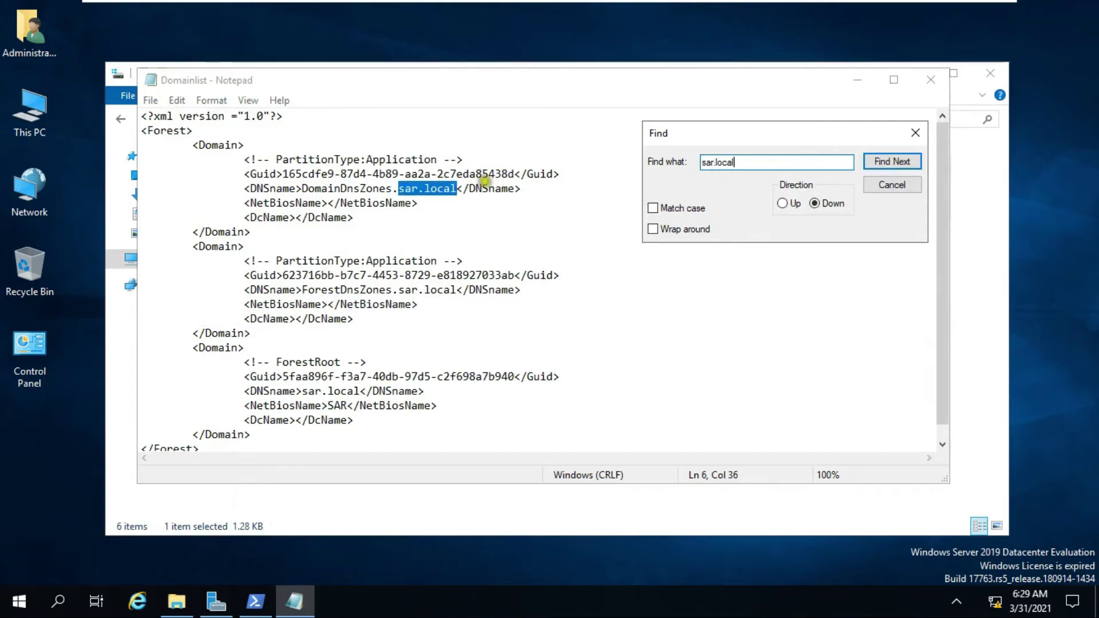
click(890, 162)
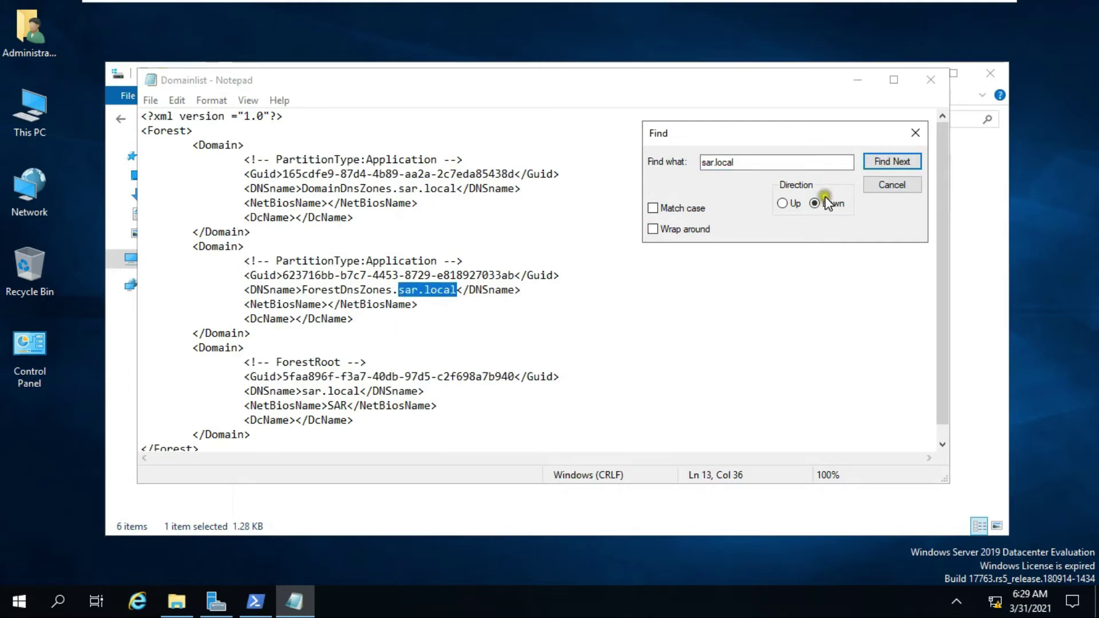
click(891, 161)
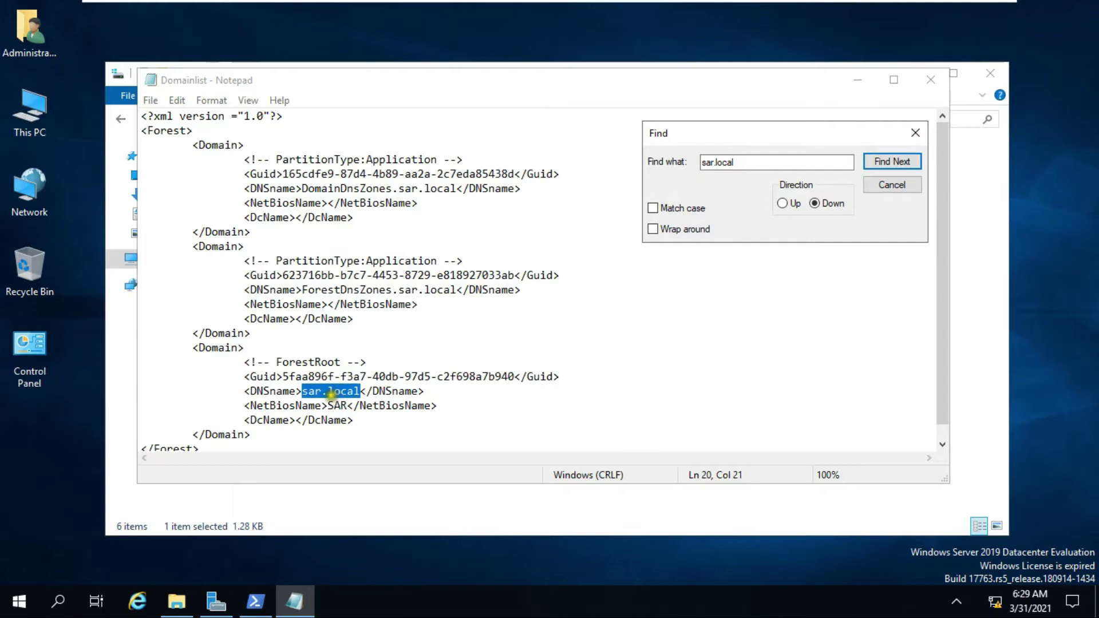
click(918, 137)
Replace every 'sar.local' with 'sr.local' in Domainlist using Replace All.
click(177, 100)
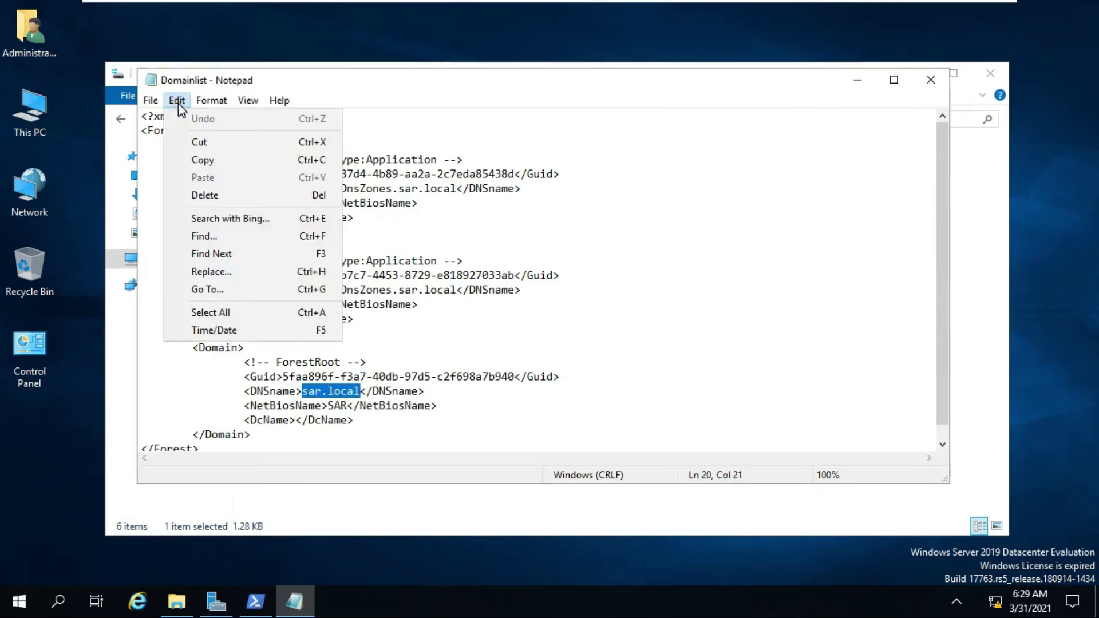
click(211, 272)
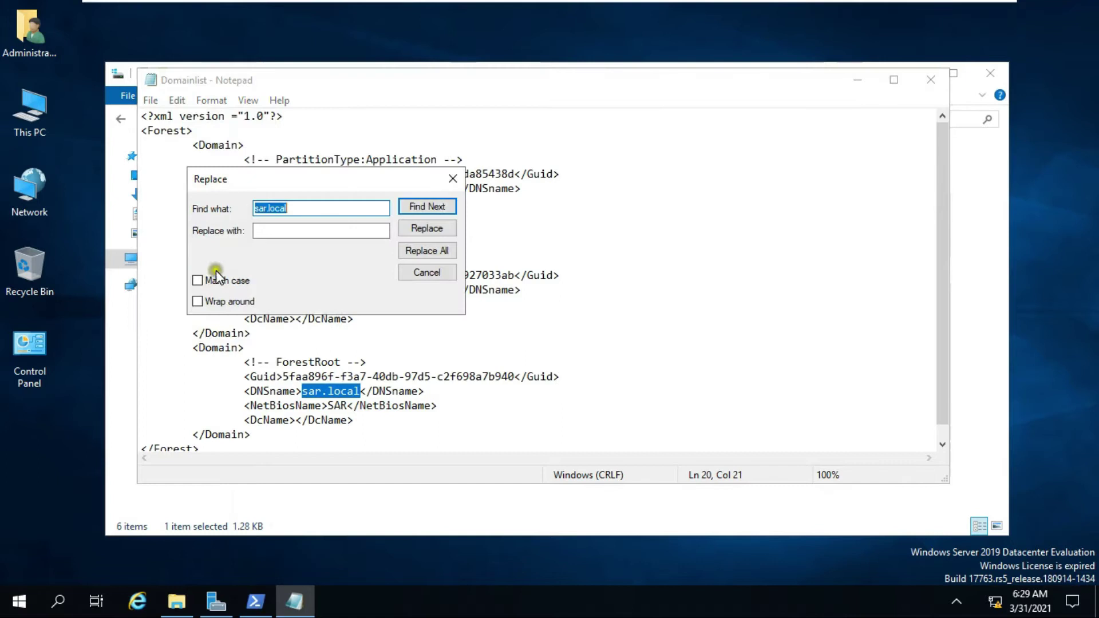
click(279, 231)
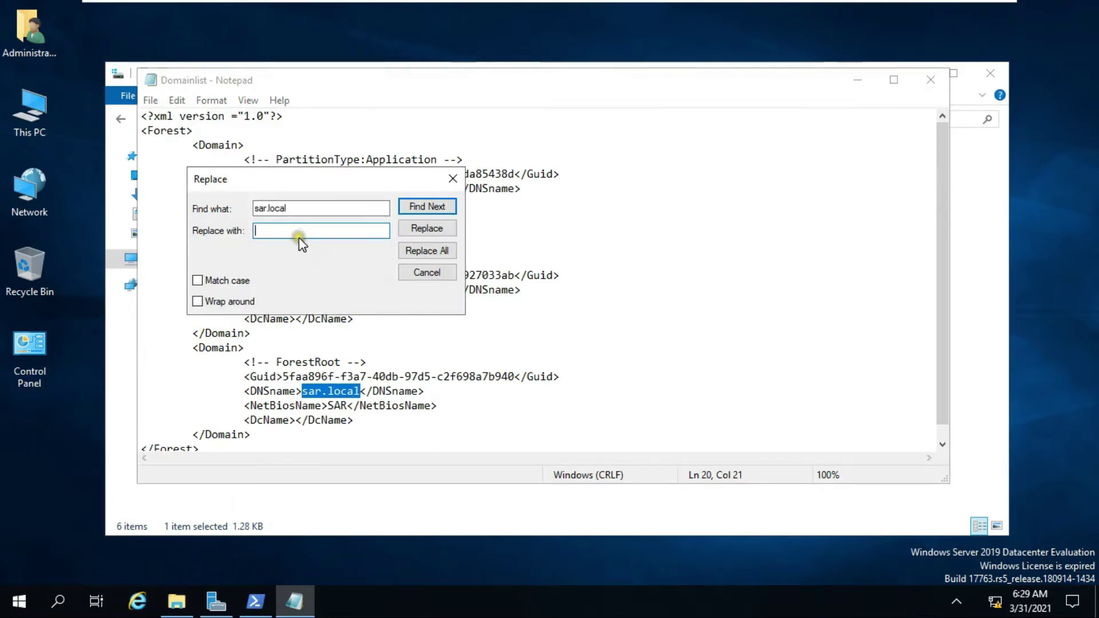
text(sr.l)
text(ocal)
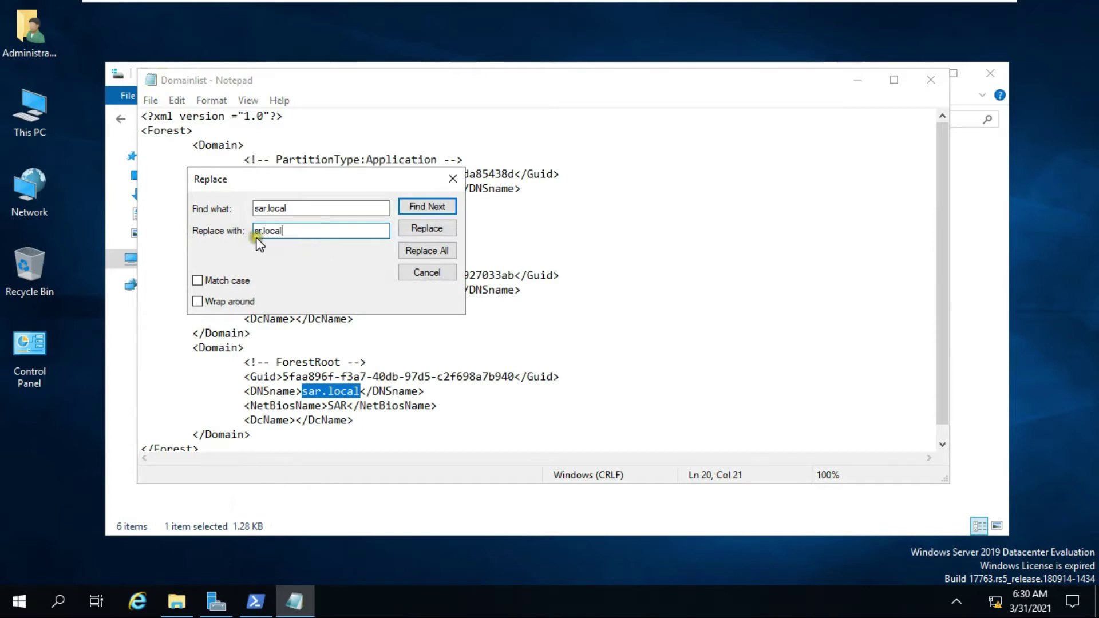
click(270, 231)
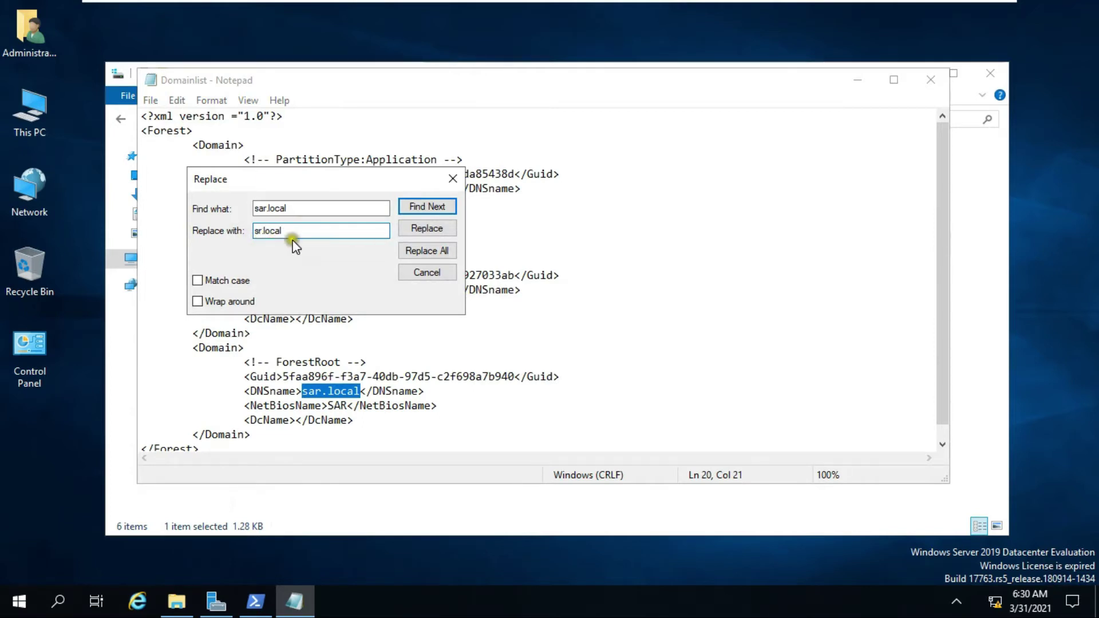
click(426, 251)
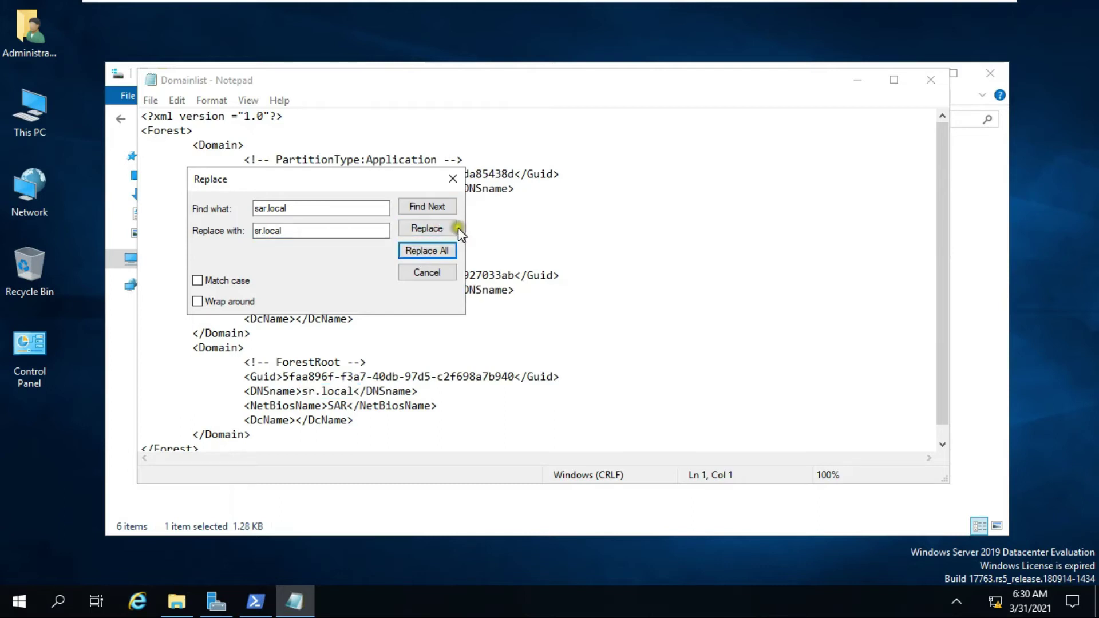
click(452, 178)
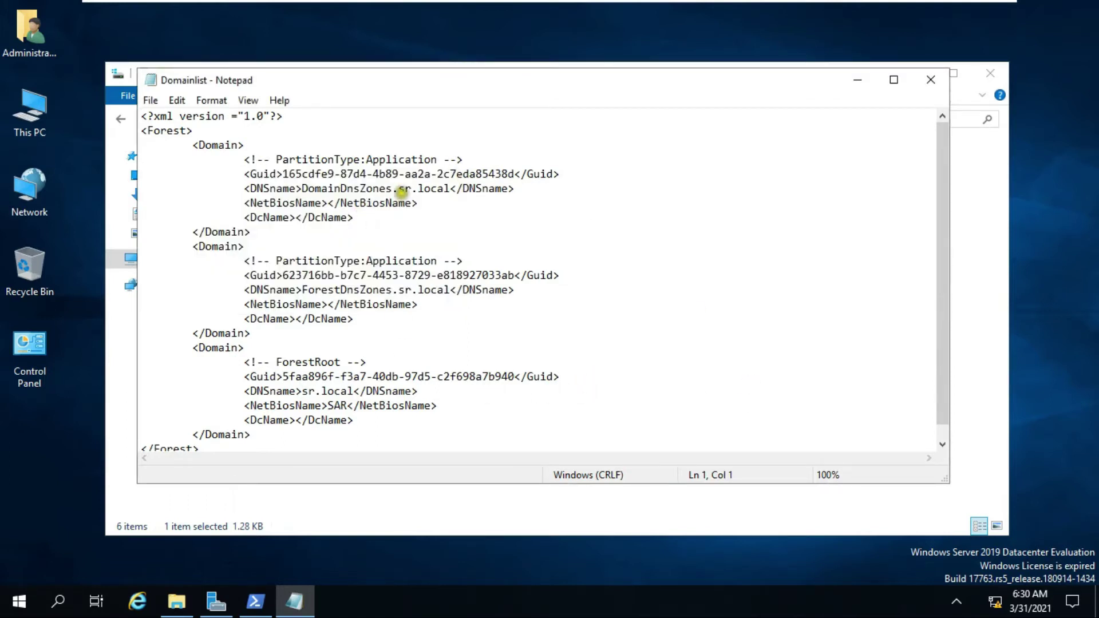
Check the renamed DomainDnsZones and ForestDnsZones entries, then place the caret in NetBIOS name SAR.
drag(398, 189, 451, 190)
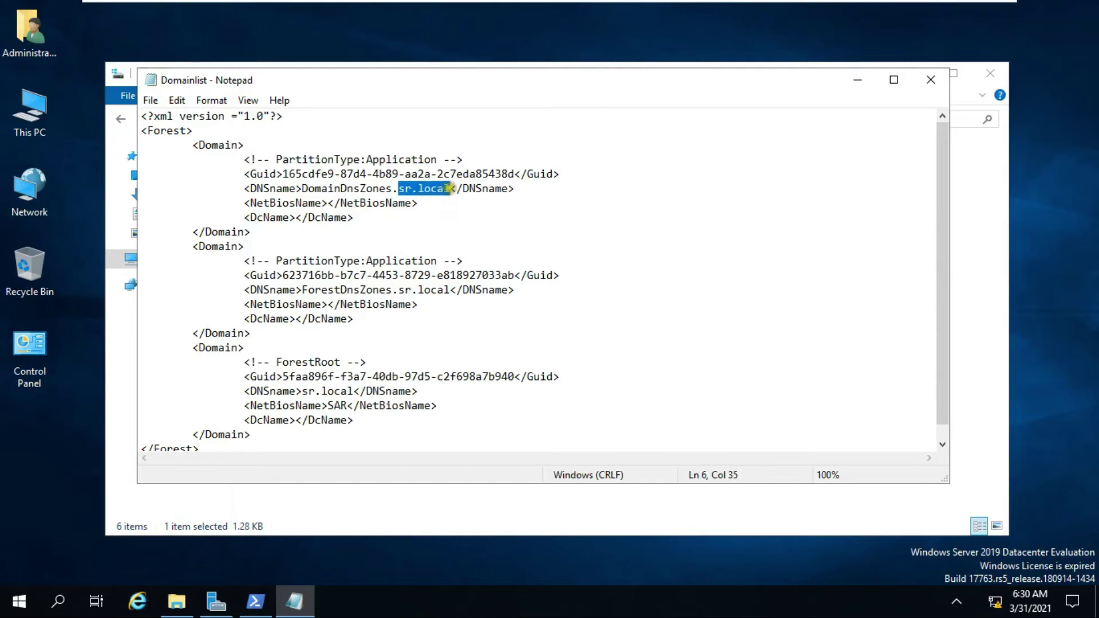
drag(397, 290, 444, 290)
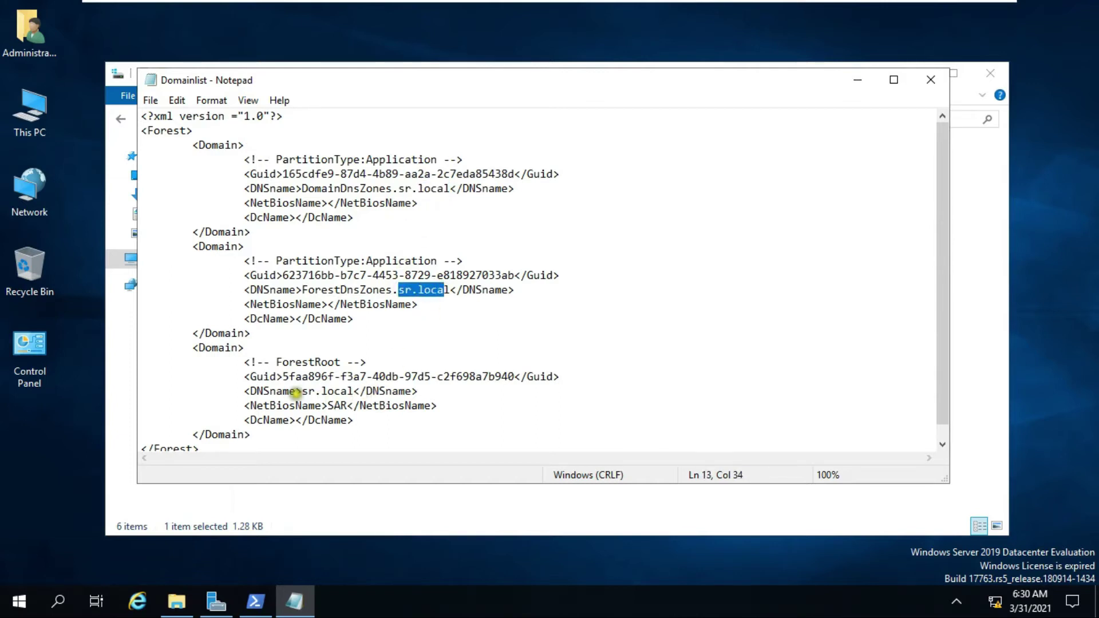
drag(304, 392, 340, 381)
click(335, 407)
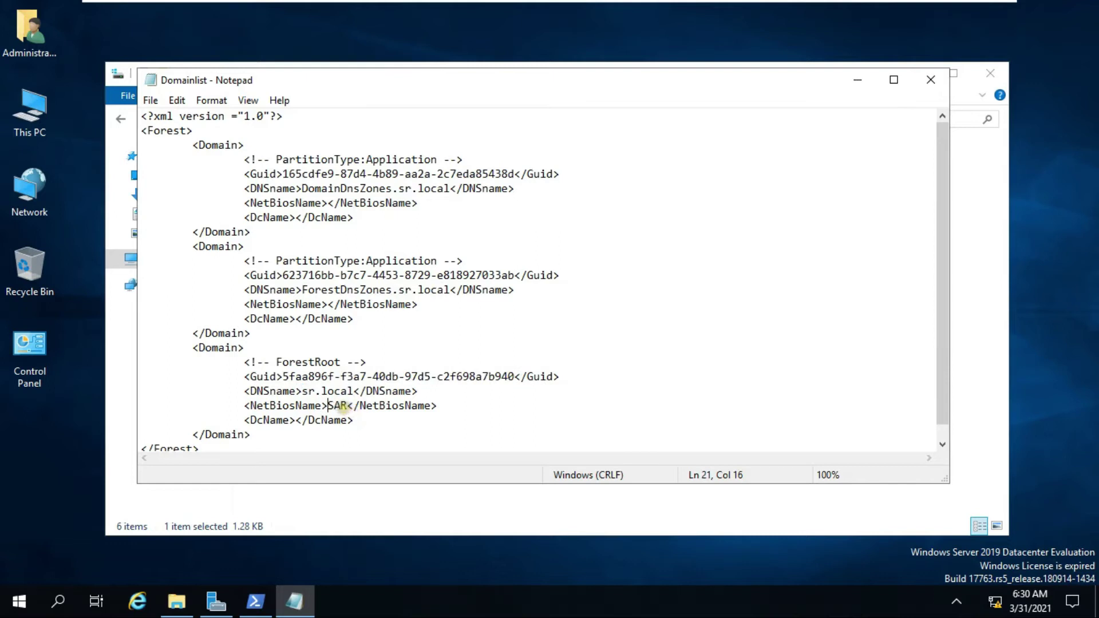
Change the NetBiosName from SAR to SR in Domainlist.xml, save it, and close Notepad.
key(Right)
key(Right)
key(Right)
key(BackSpace)
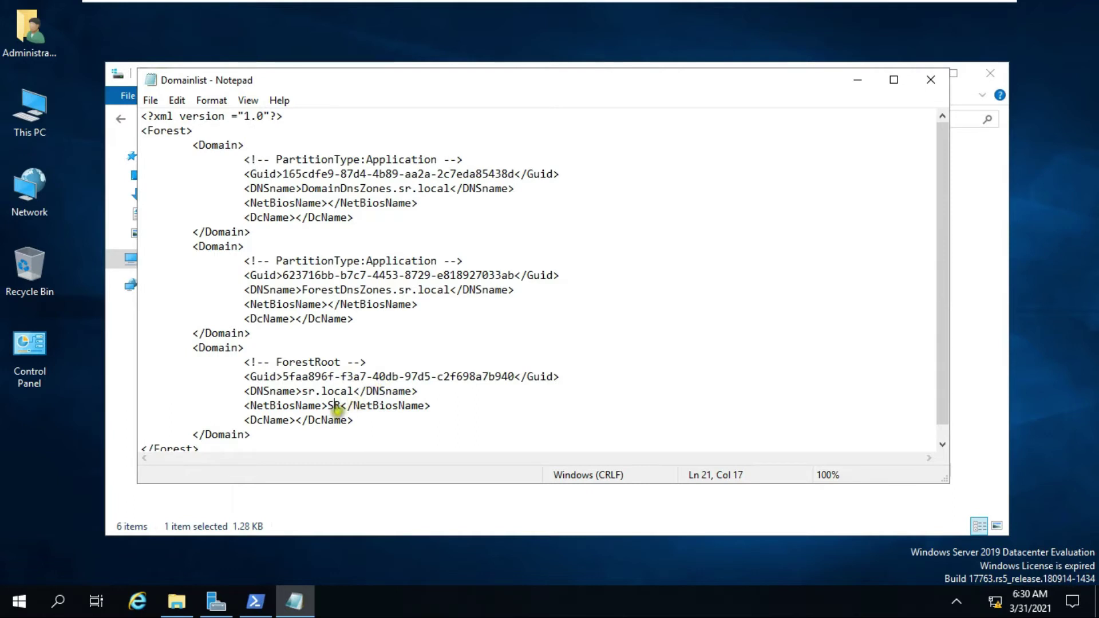
scroll(339, 395, down, 1)
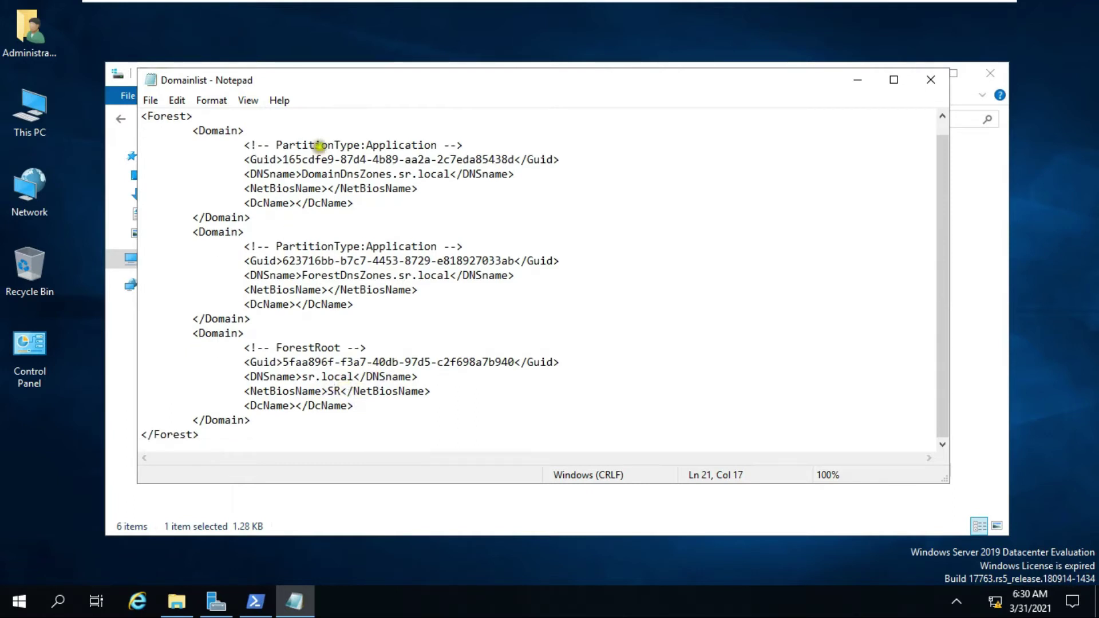
click(151, 100)
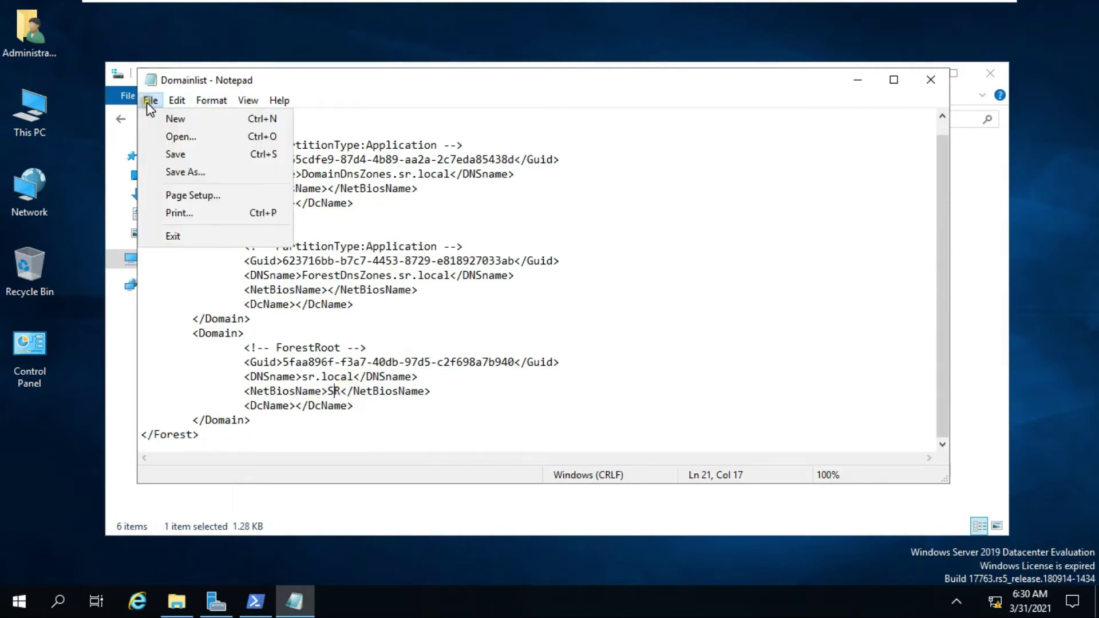
click(174, 155)
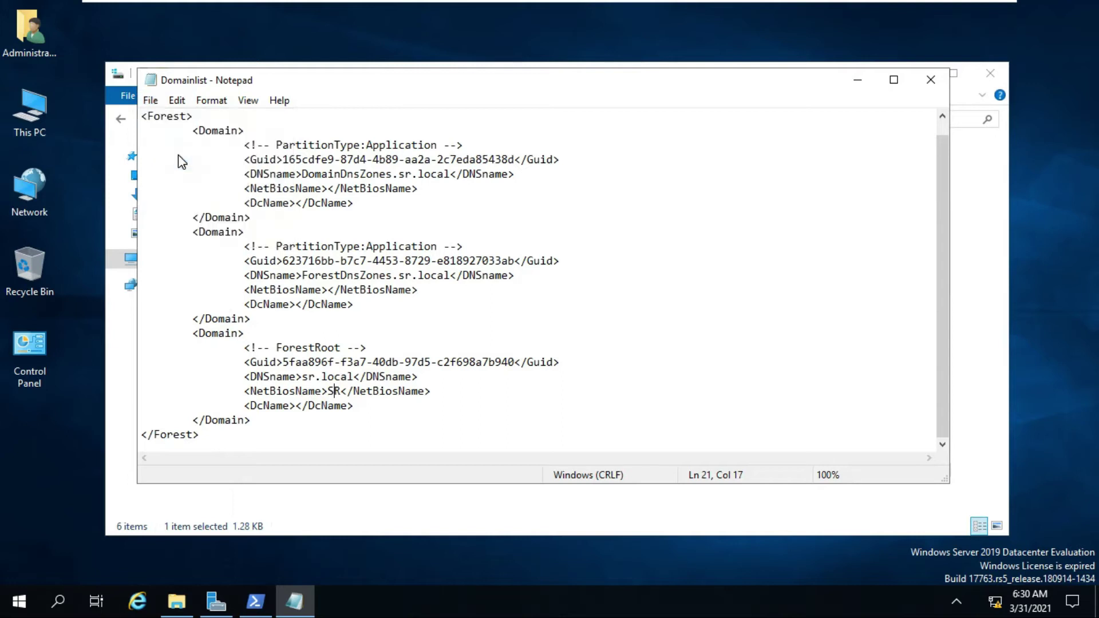
click(932, 79)
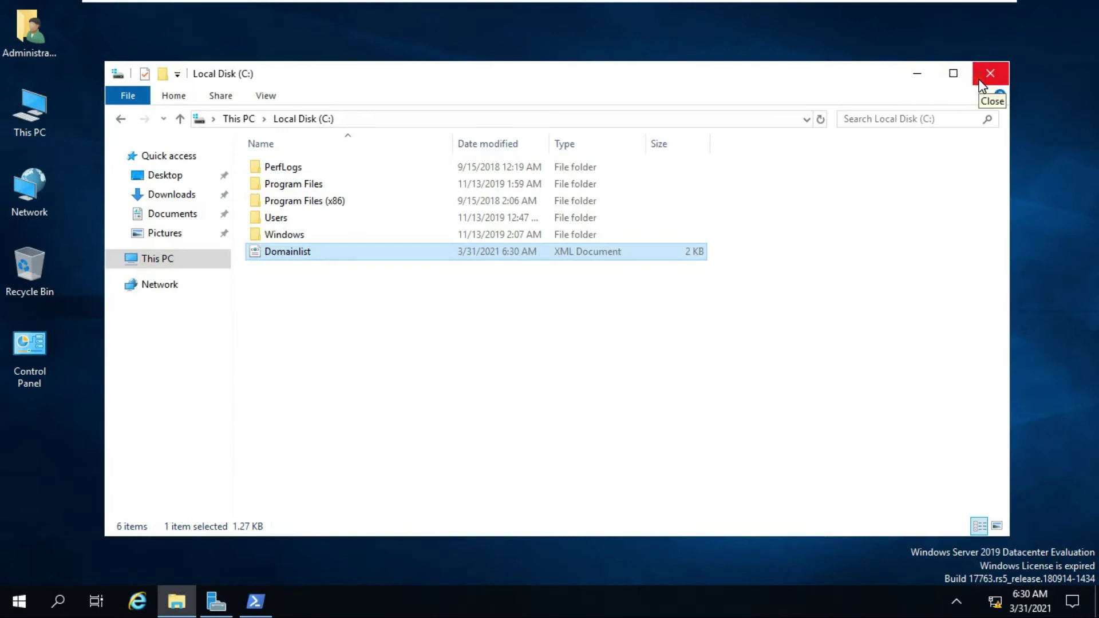
Run rendom /upload, then rendom /prepare, fixing the missing slash on the retry.
click(255, 601)
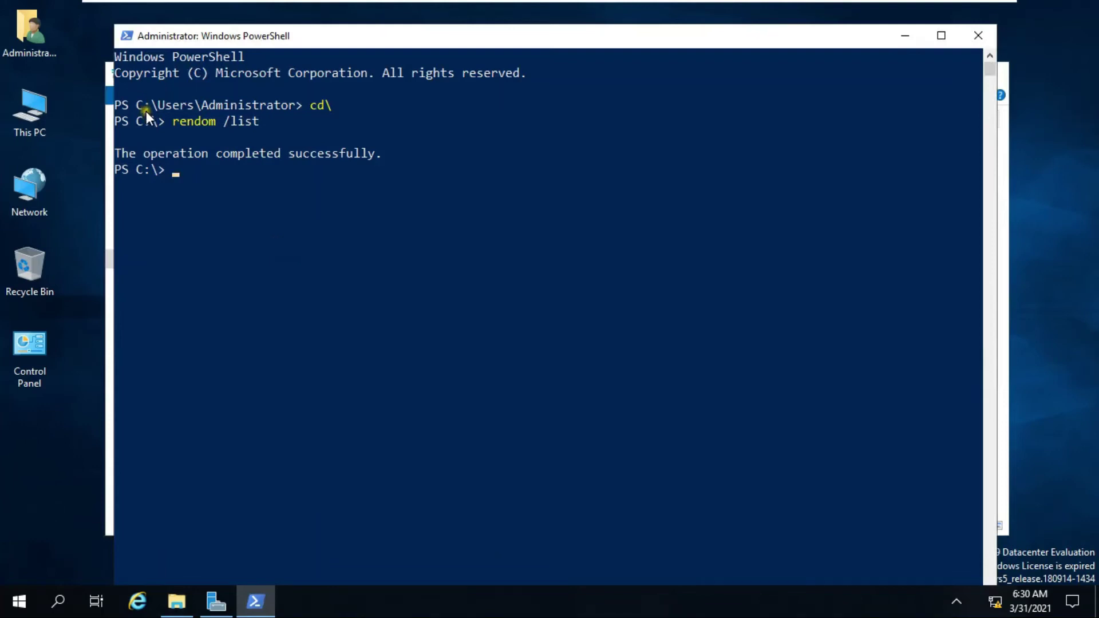
text(rendom /upload)
key(Return)
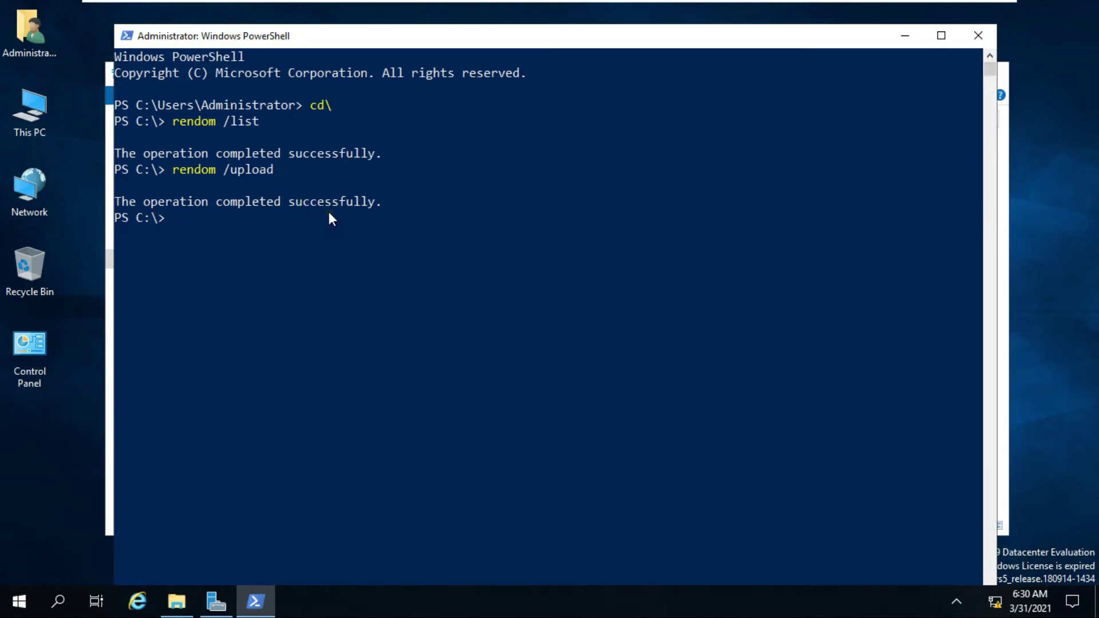
text(rendom prepare)
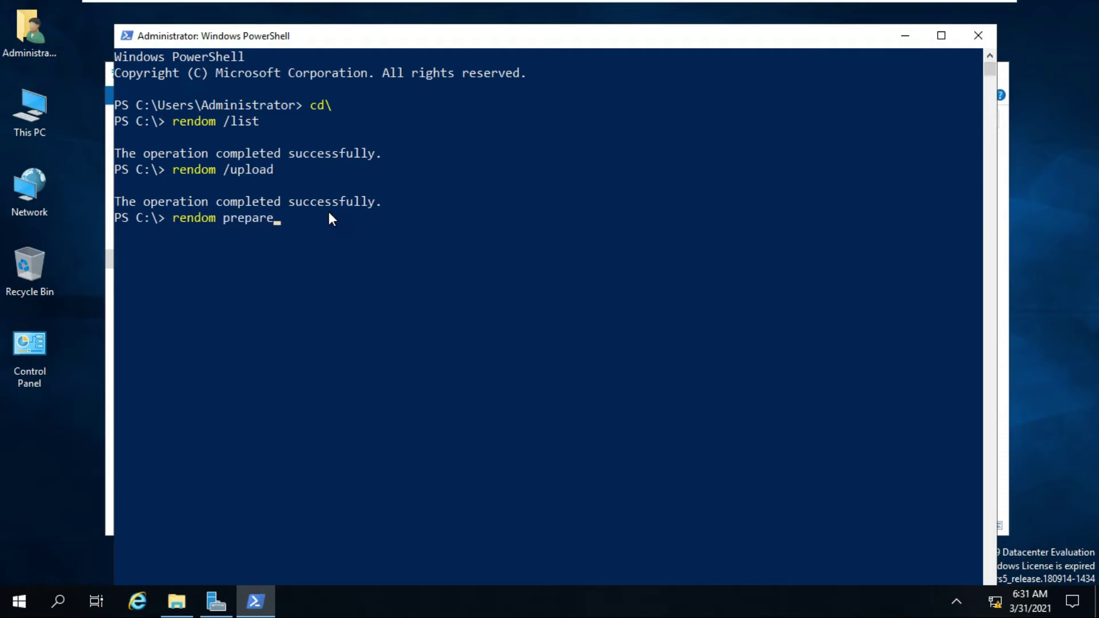
key(Return)
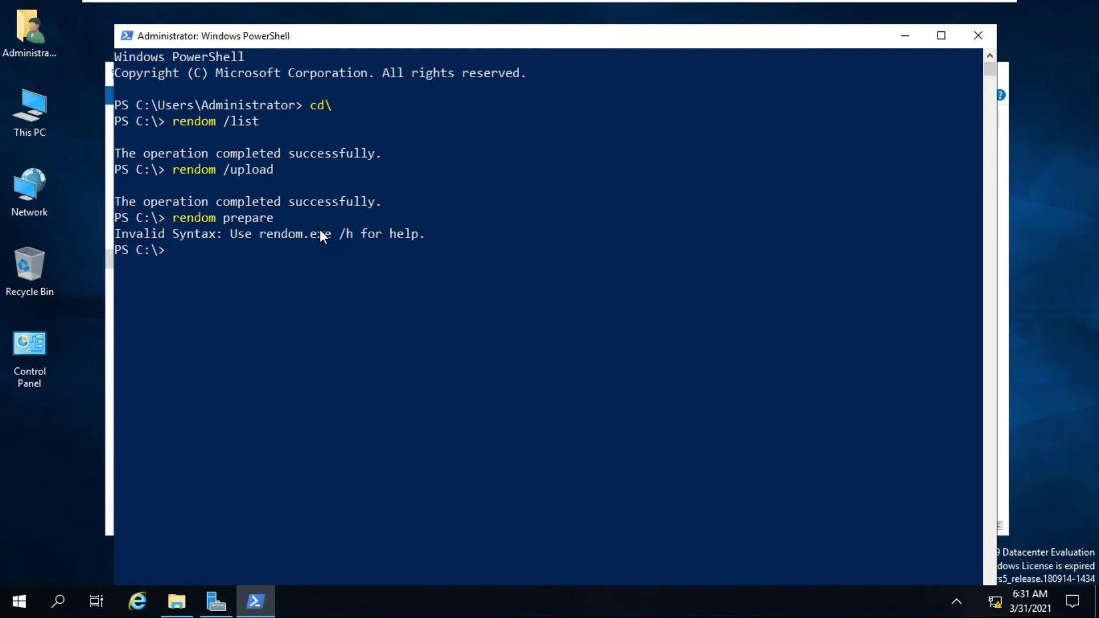
key(Up)
key(Left)
key(Left)
key(Left)
key(Left)
key(Left)
key(Left)
text(/)
key(Return)
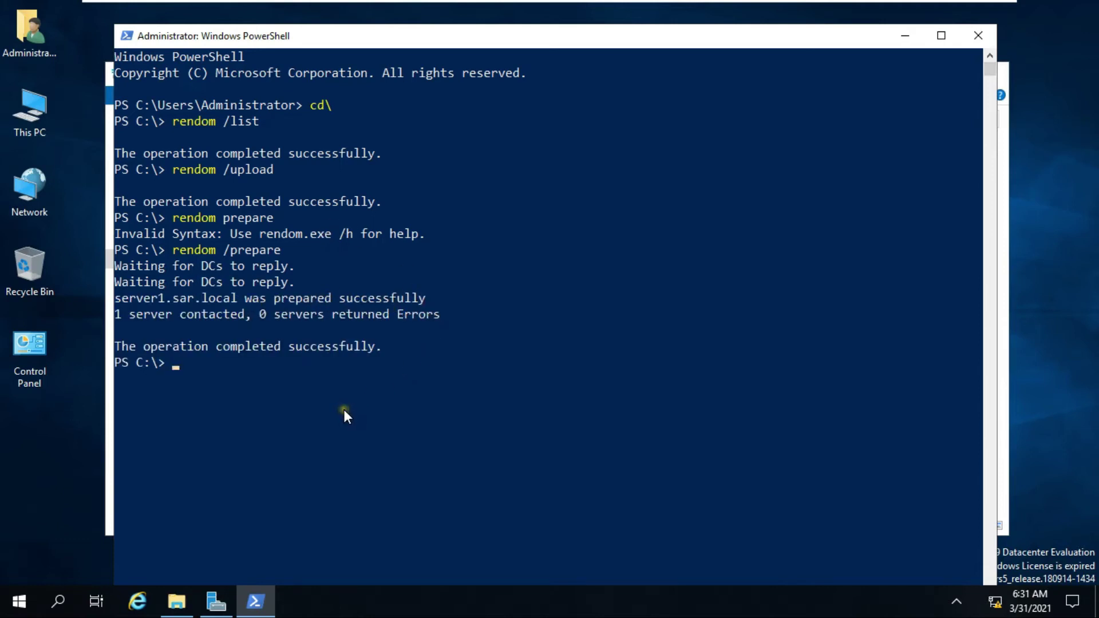
text(rendom)
text( /execute)
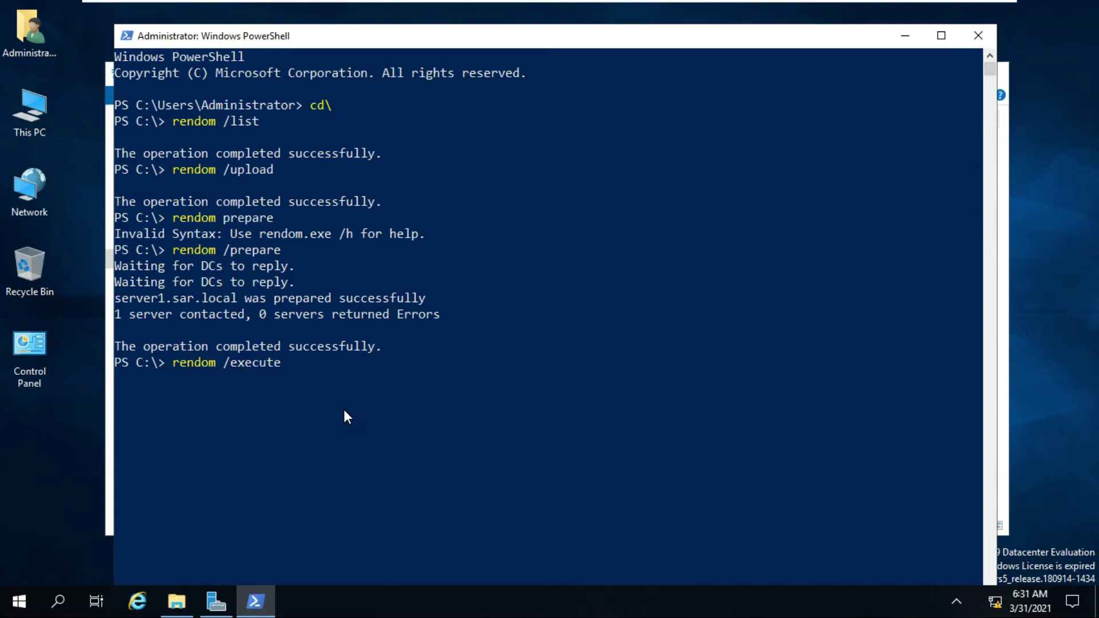
Run rendom /execute on server1.sar.local and dismiss the sign-out warning.
key(Return)
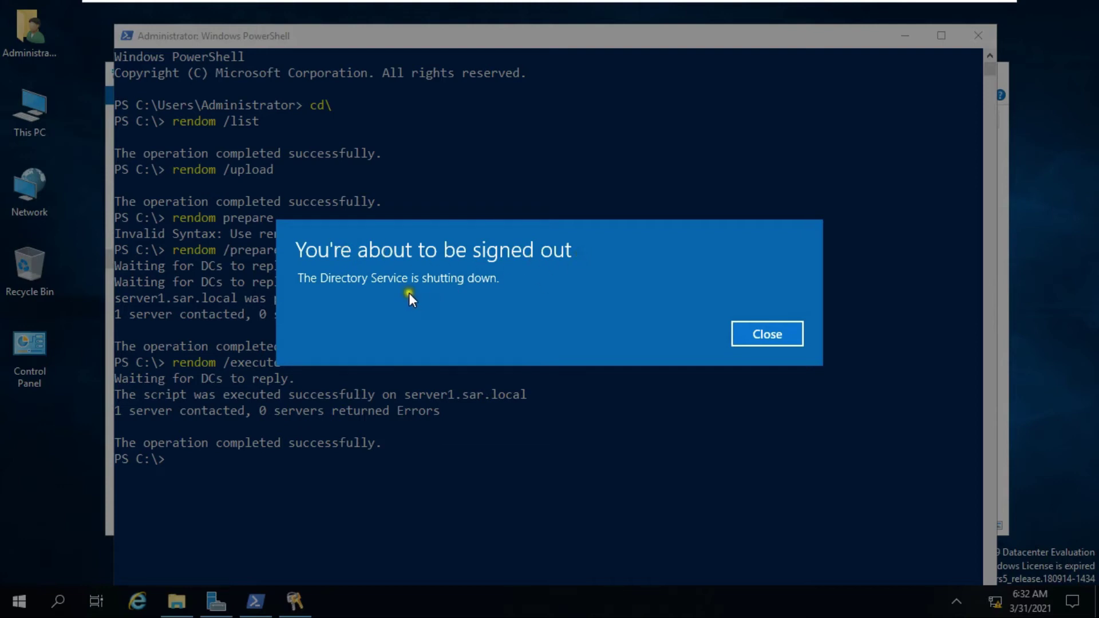
click(789, 335)
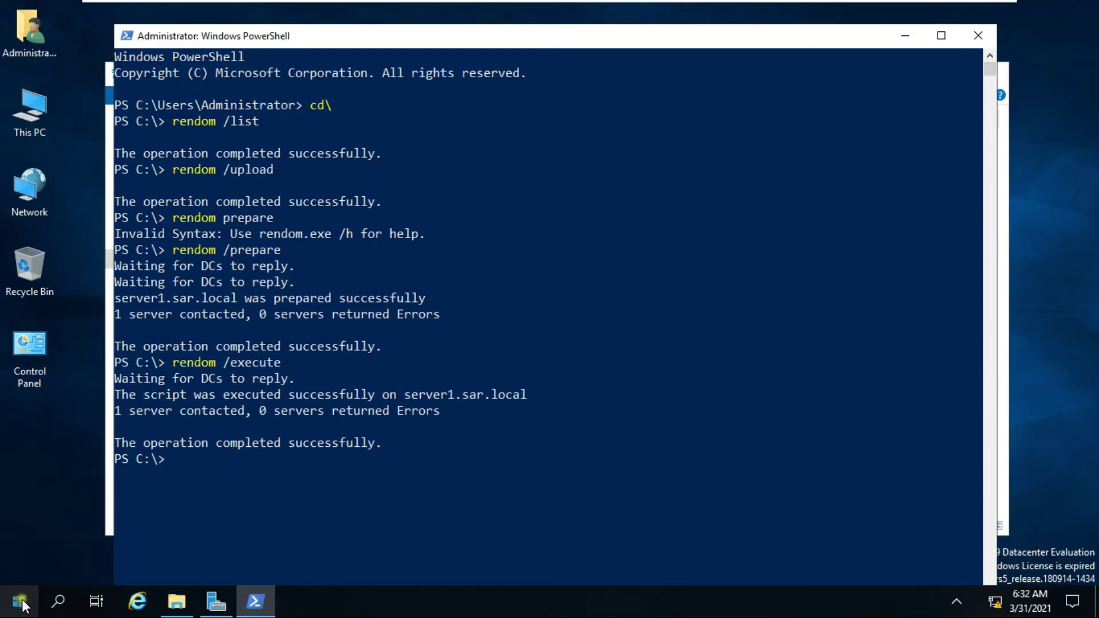
Restart the server from the Start-button menu, confirming a shutdown reason.
right_click(21, 603)
mouse_move(96, 553)
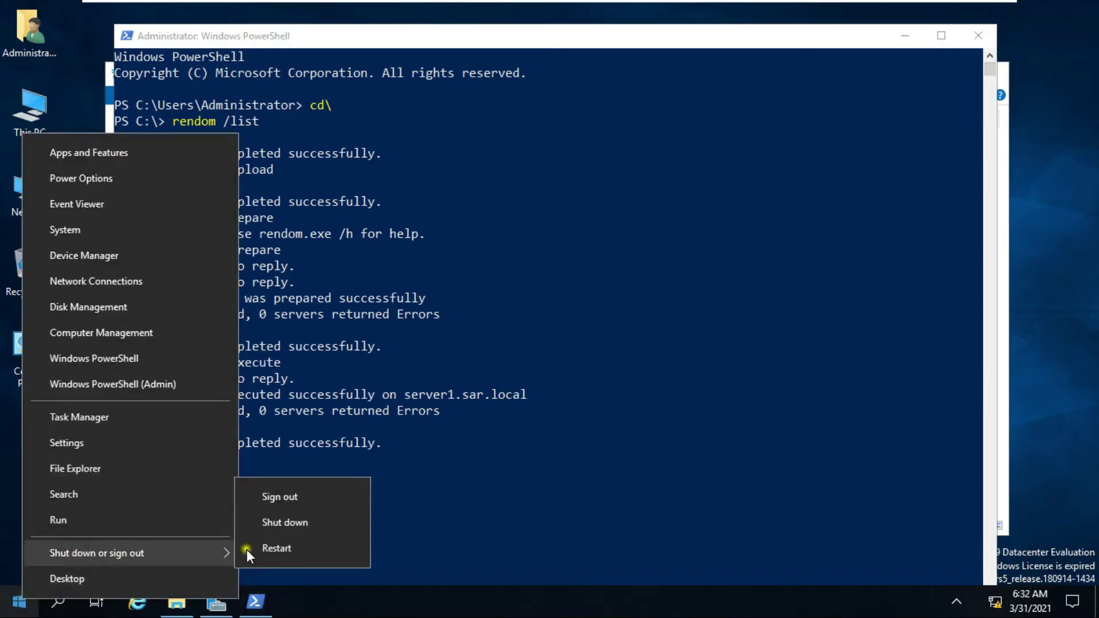
click(287, 545)
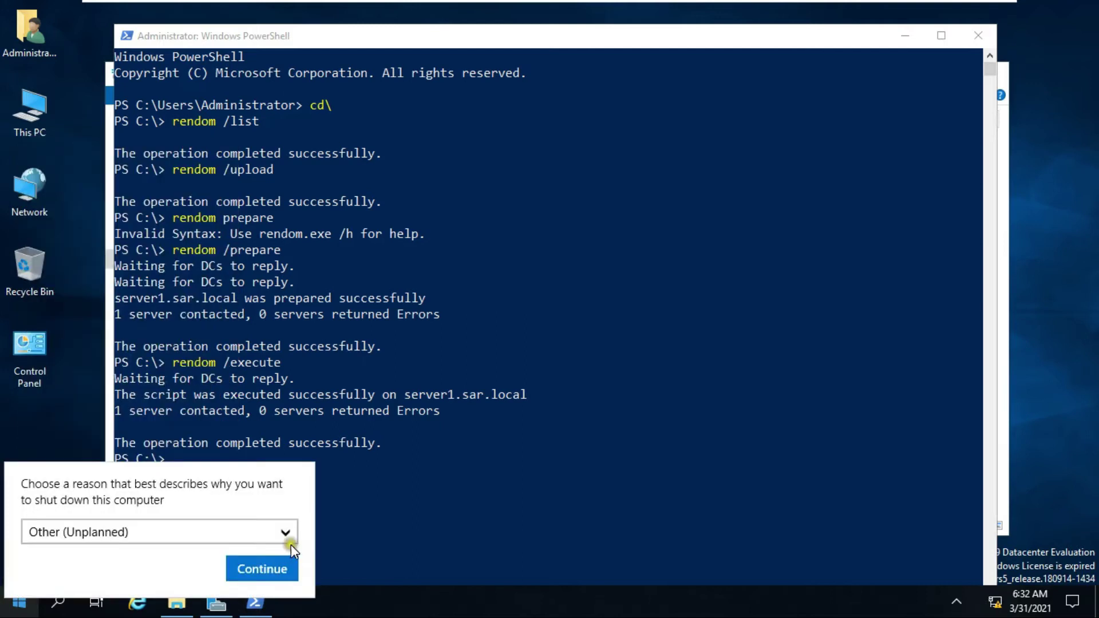
click(260, 569)
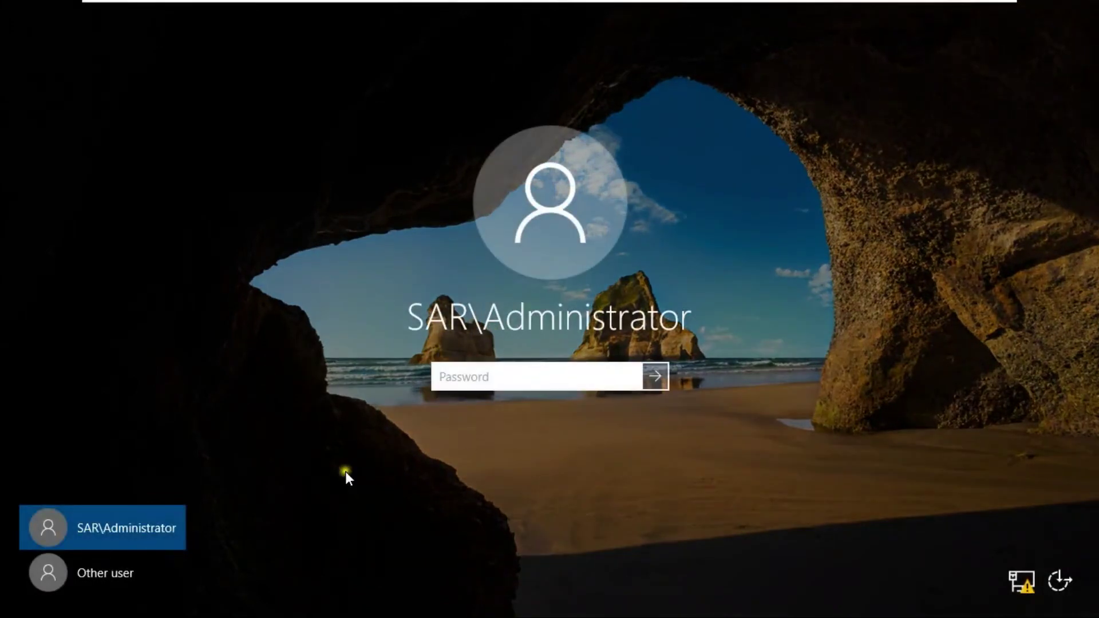
Choose Other user on the sign-in screen to log in to the SR domain.
click(96, 570)
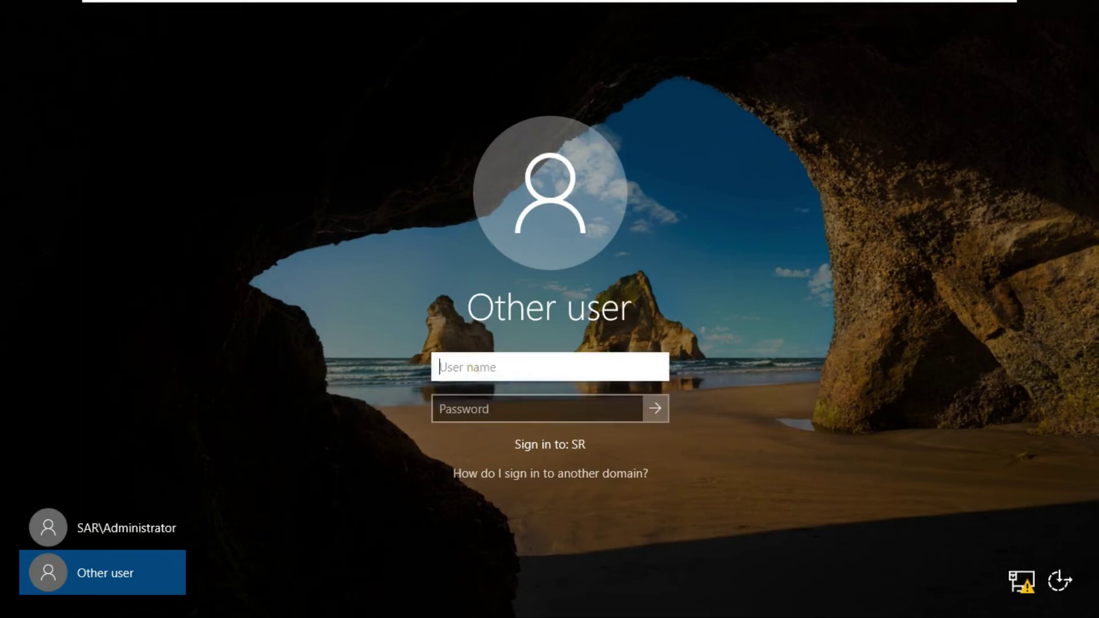
text(administrat)
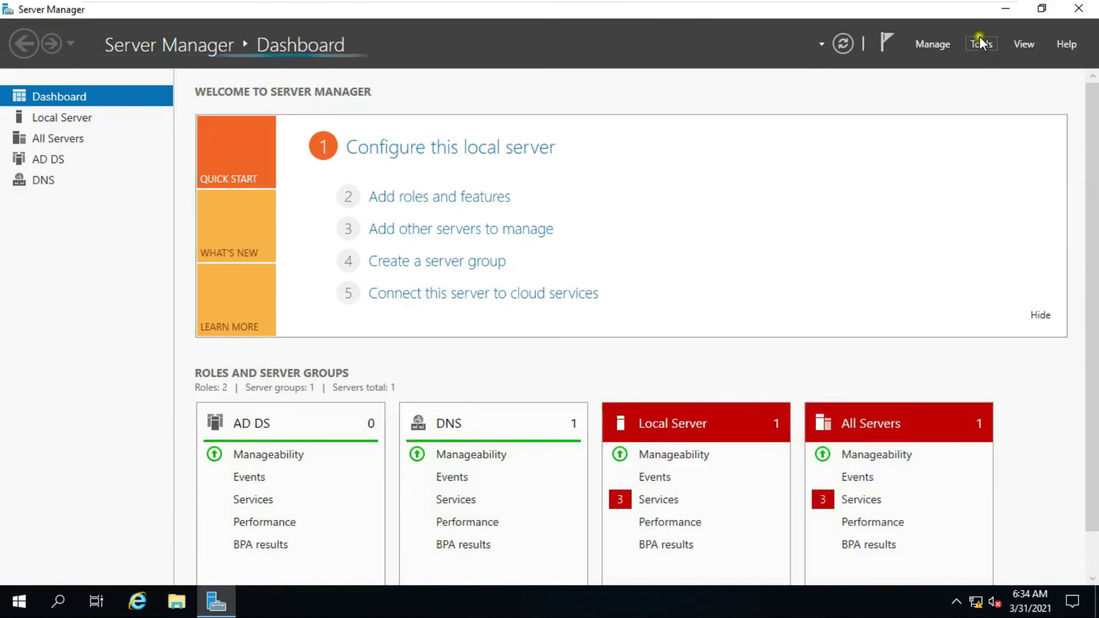
Open Active Directory Users and Computers and expand sr.local to show its default containers.
click(979, 44)
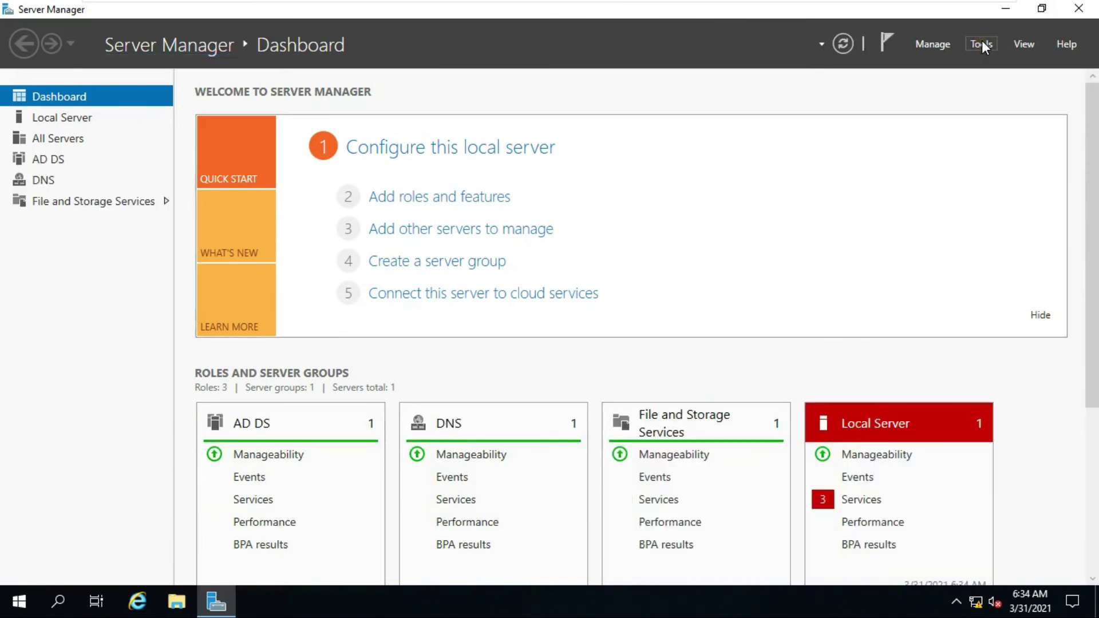
click(982, 43)
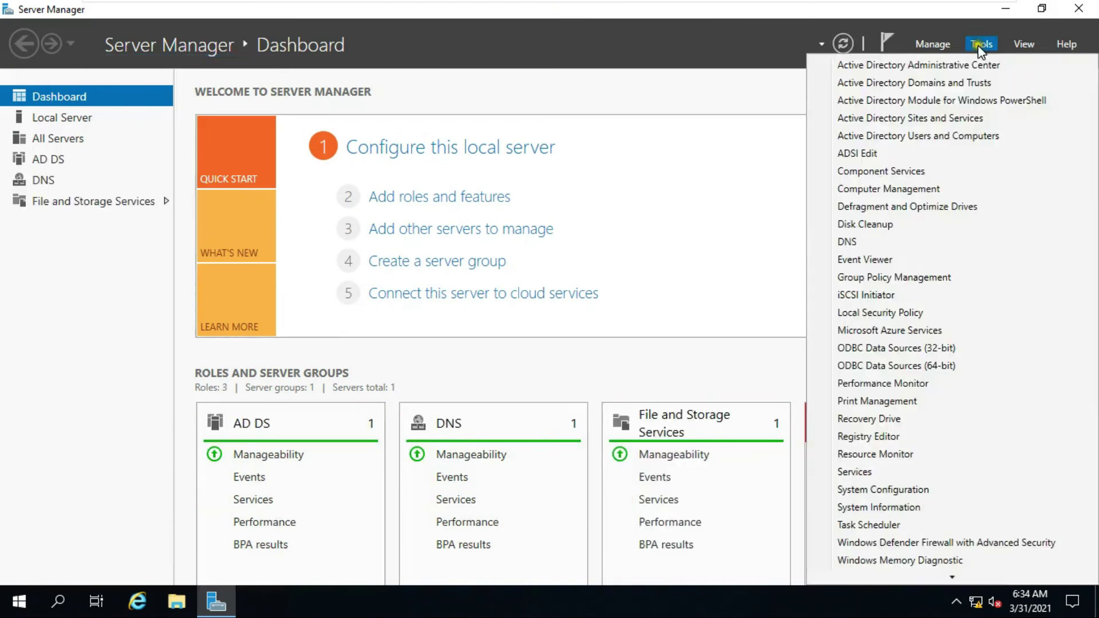
click(941, 137)
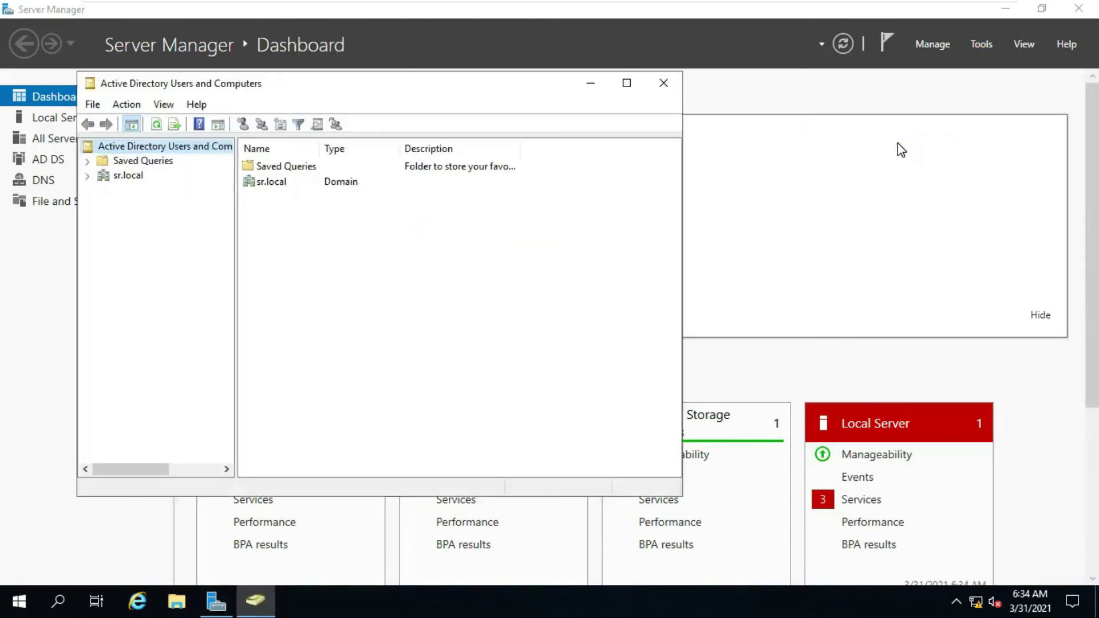
click(127, 175)
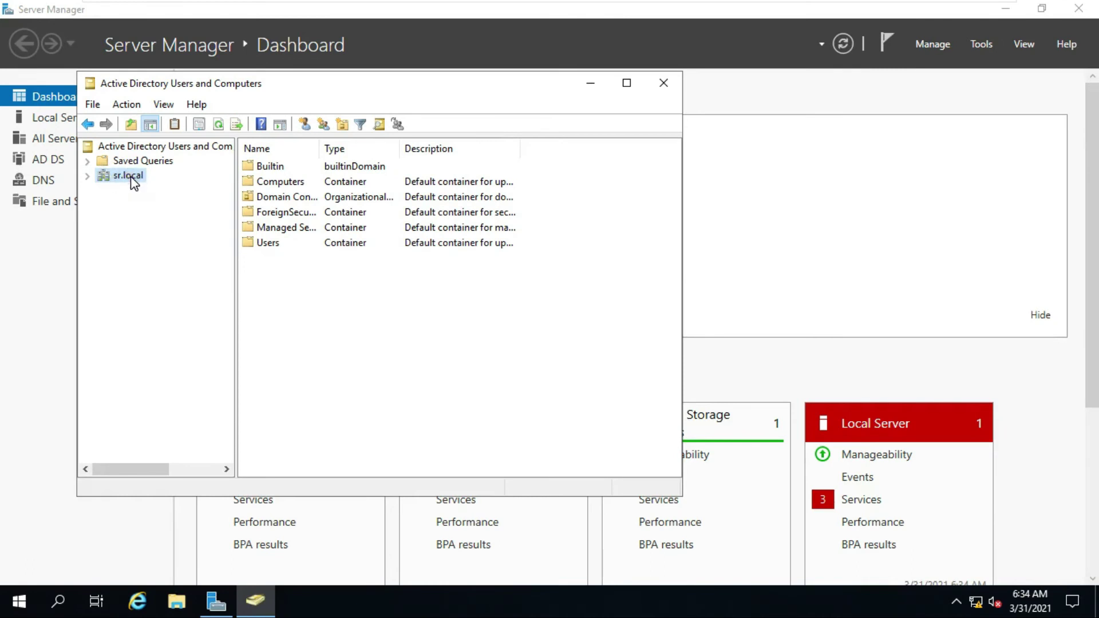
click(88, 175)
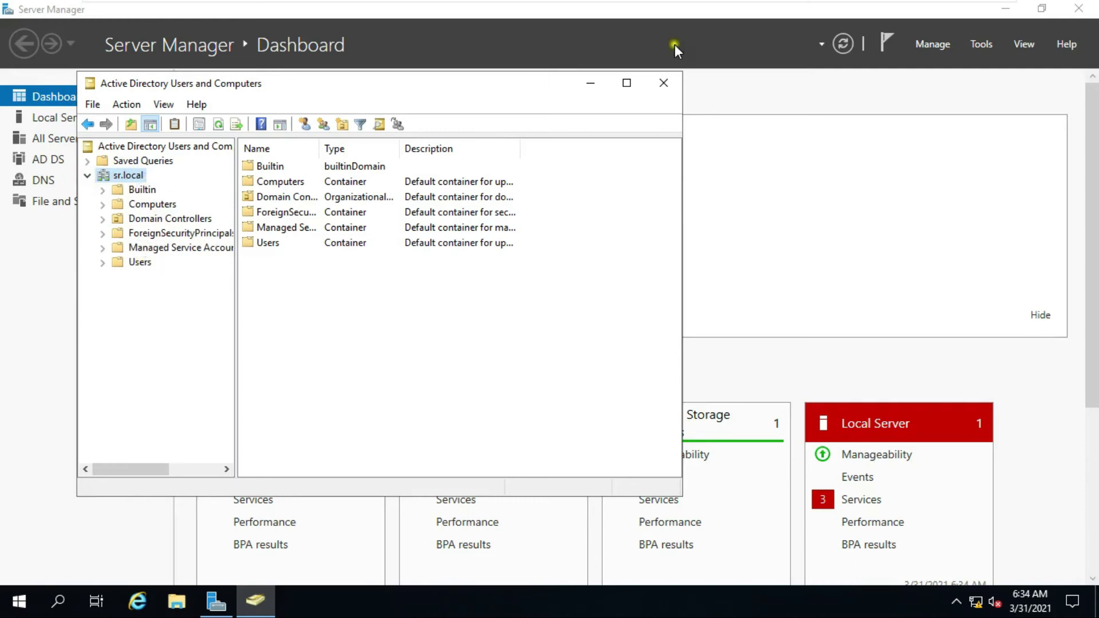
Close Active Directory Users and Computers and launch Group Policy Management full screen.
click(663, 83)
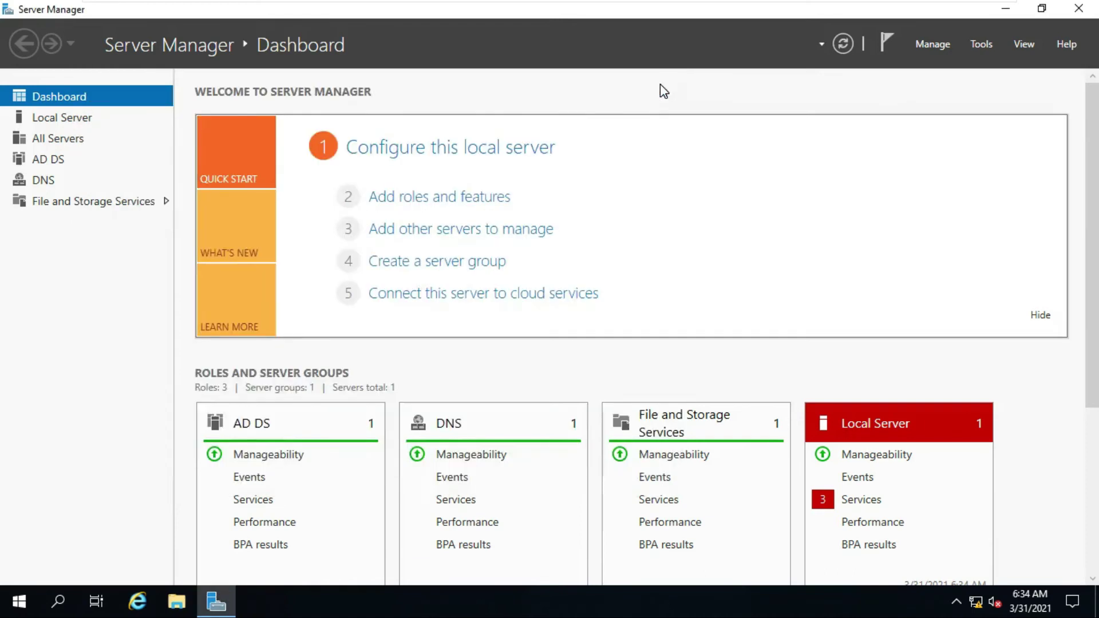
click(986, 43)
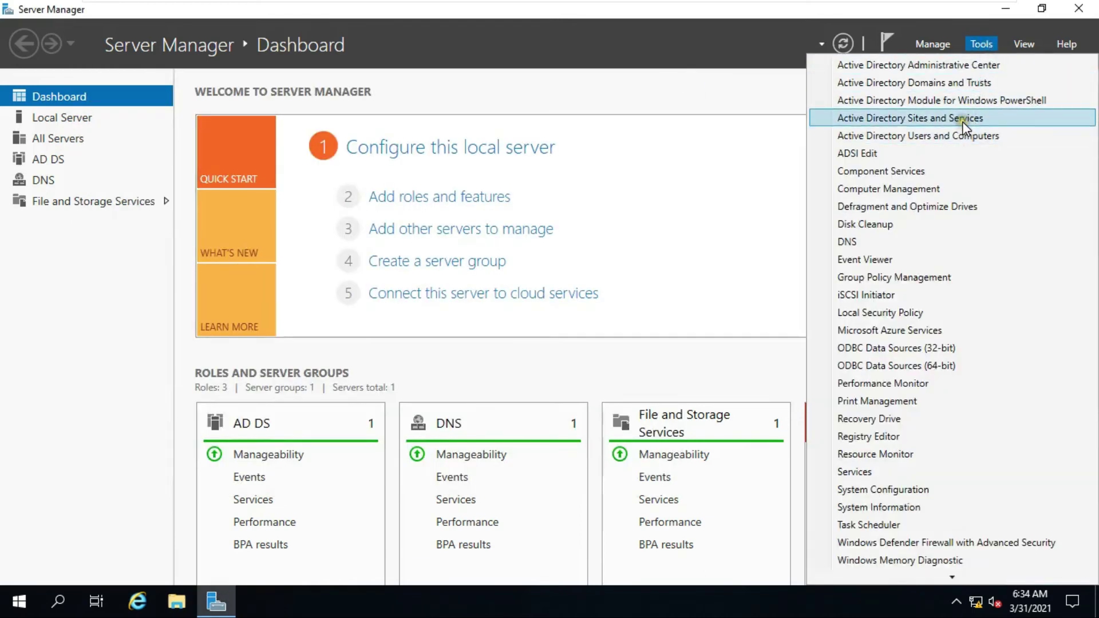
click(923, 283)
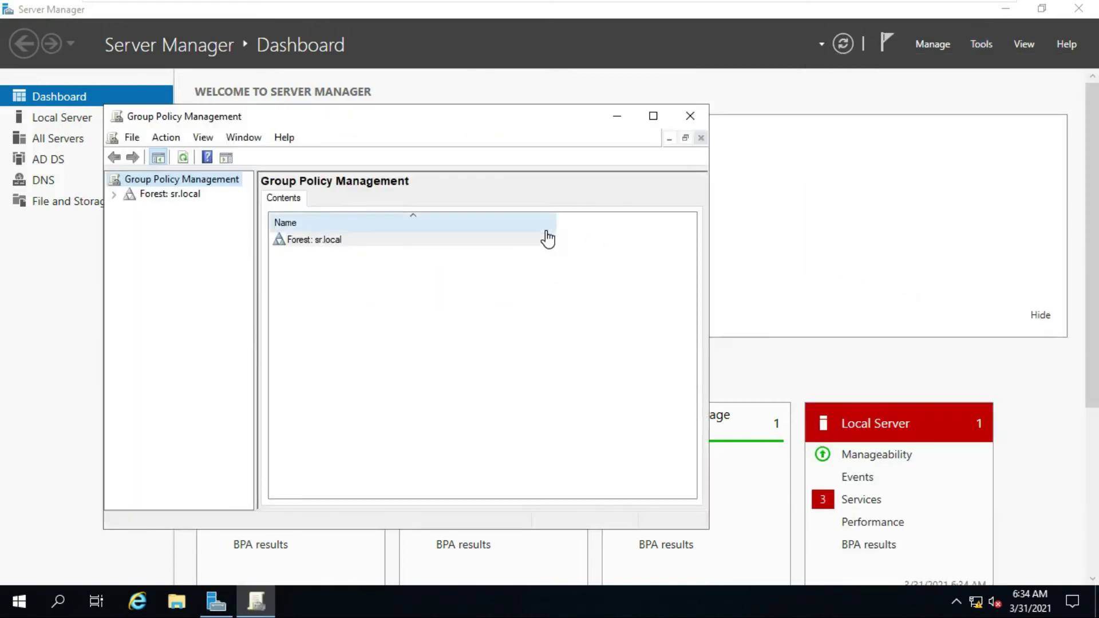
click(653, 115)
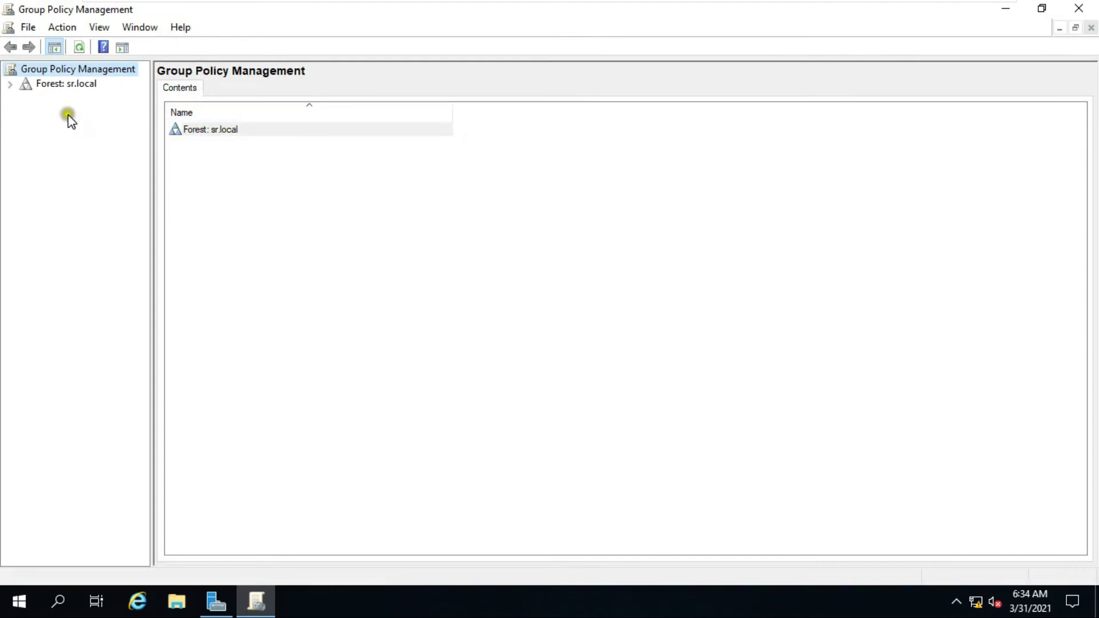
Expand Forest > Domains > sr.local, dismiss the domain controller prompt, and close the console.
click(10, 84)
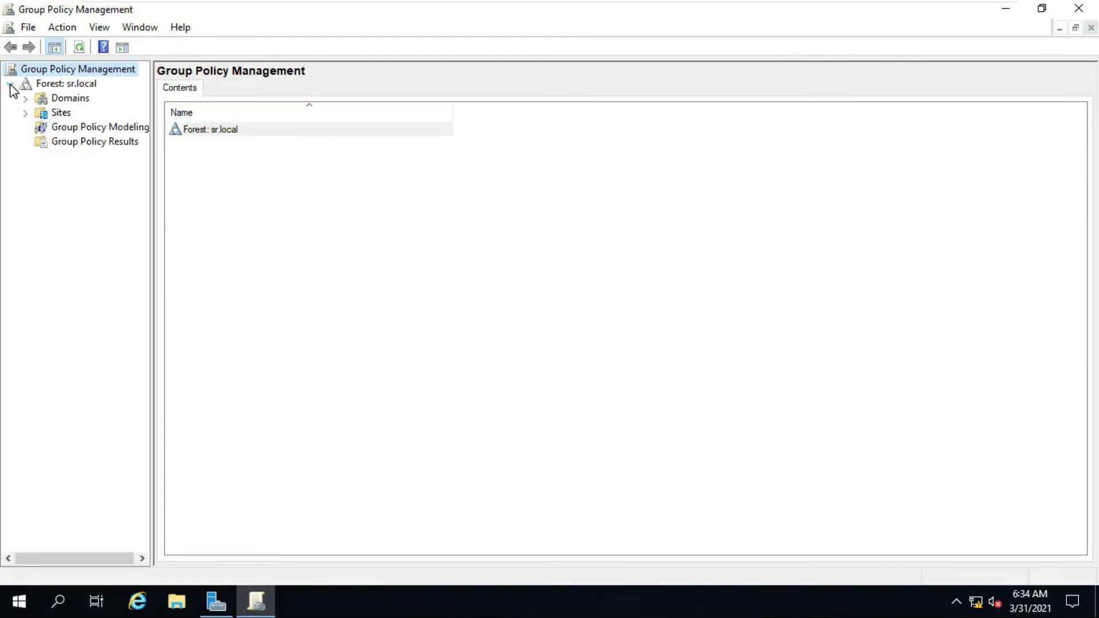
click(70, 98)
click(24, 98)
click(82, 113)
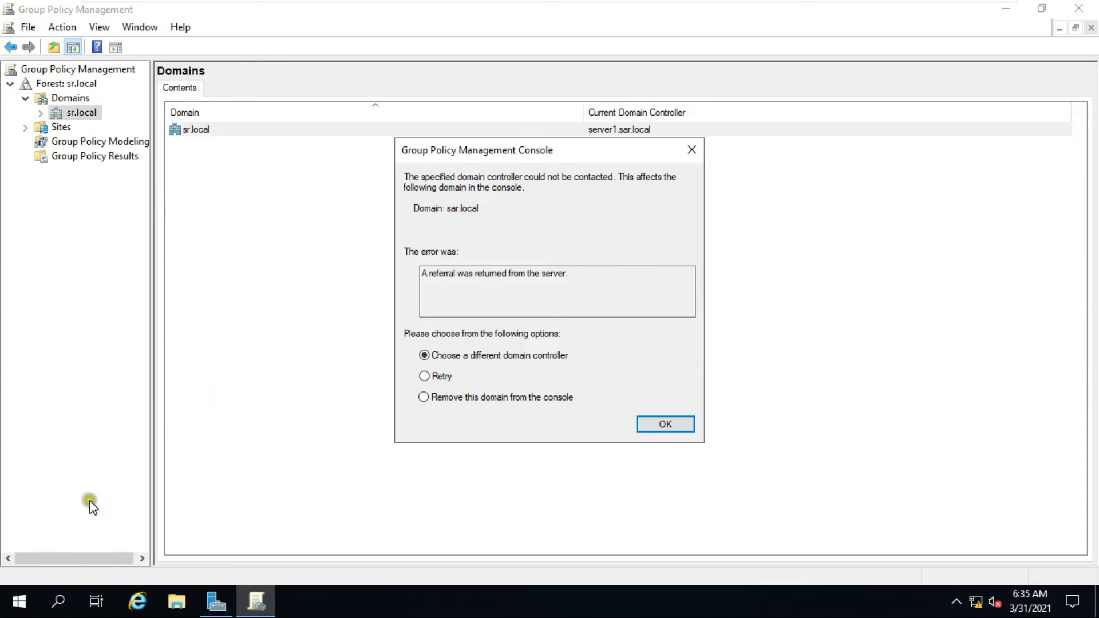
click(665, 424)
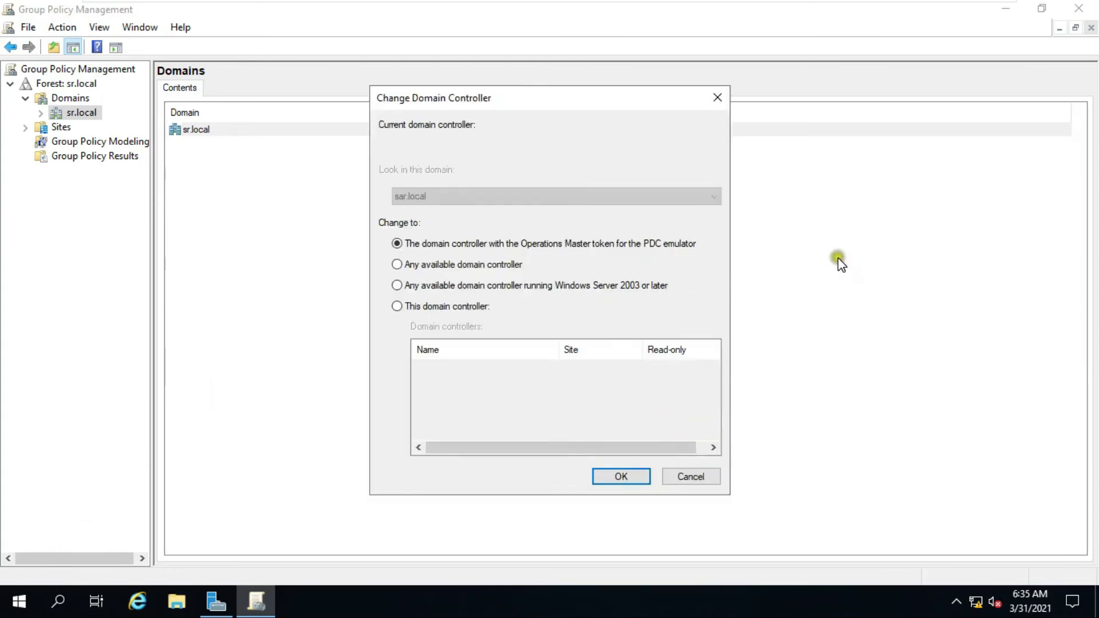
click(693, 476)
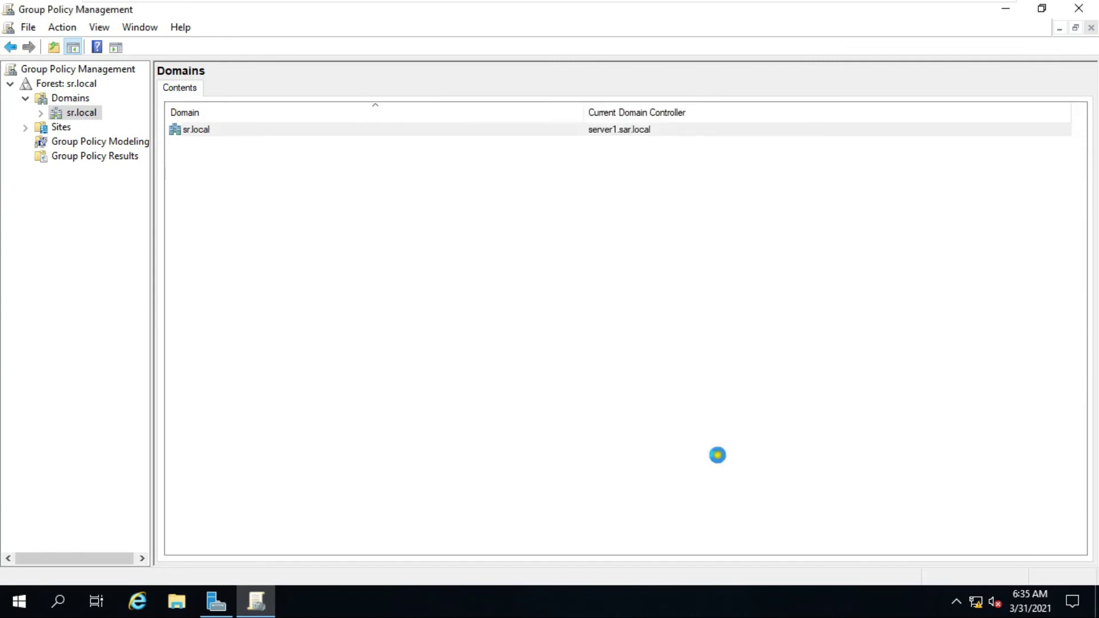
click(1083, 9)
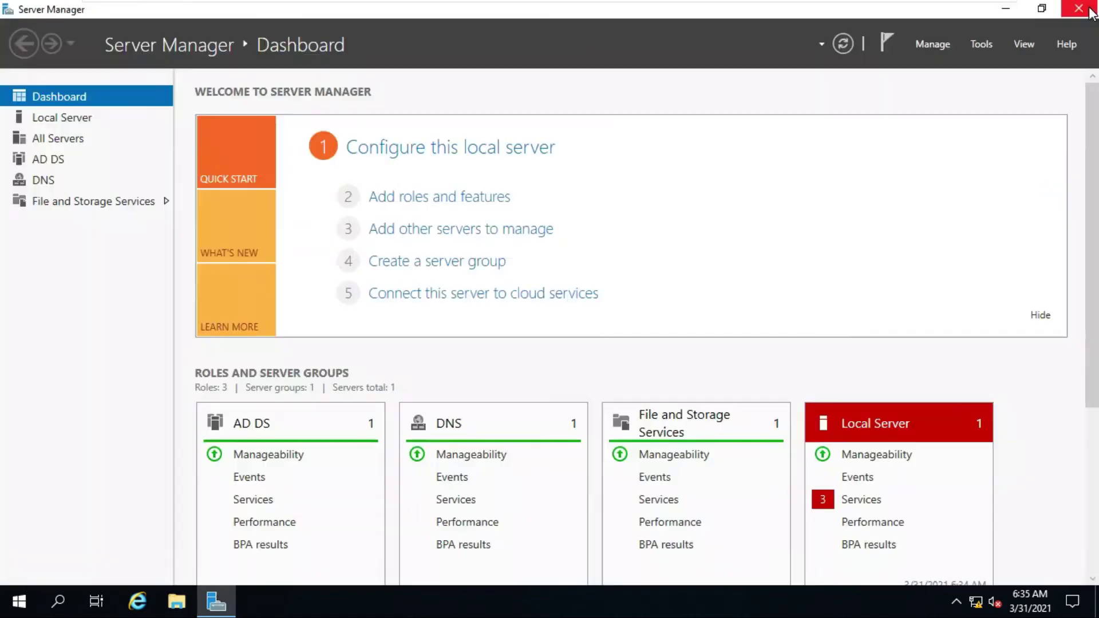
Run gpfixup /olddns:sar.local /newdns:sr.local in an admin PowerShell, then minimize it.
right_click(16, 603)
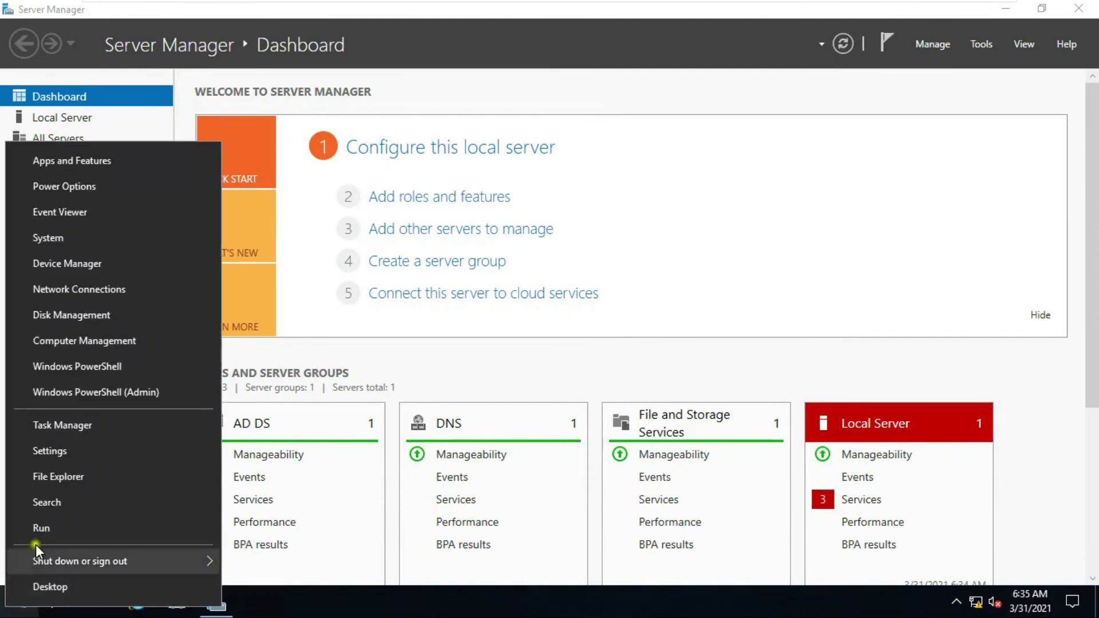
click(109, 391)
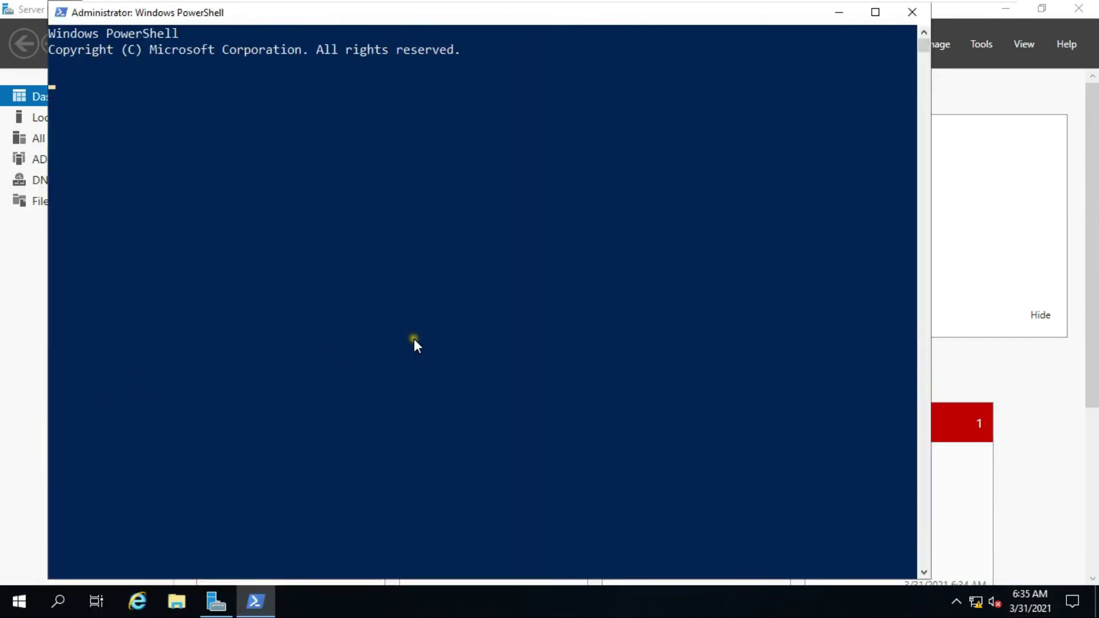
drag(557, 19, 642, 72)
text(gpfix)
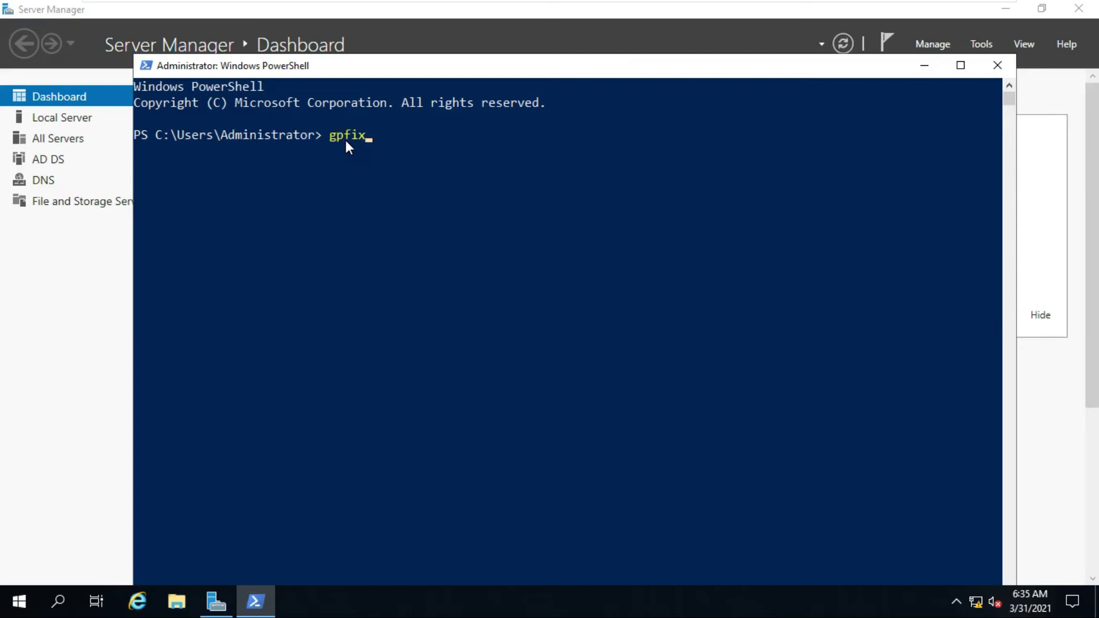
text(up)
text( /old)
text(dns:sar.local /newdns:sr.local)
key(Return)
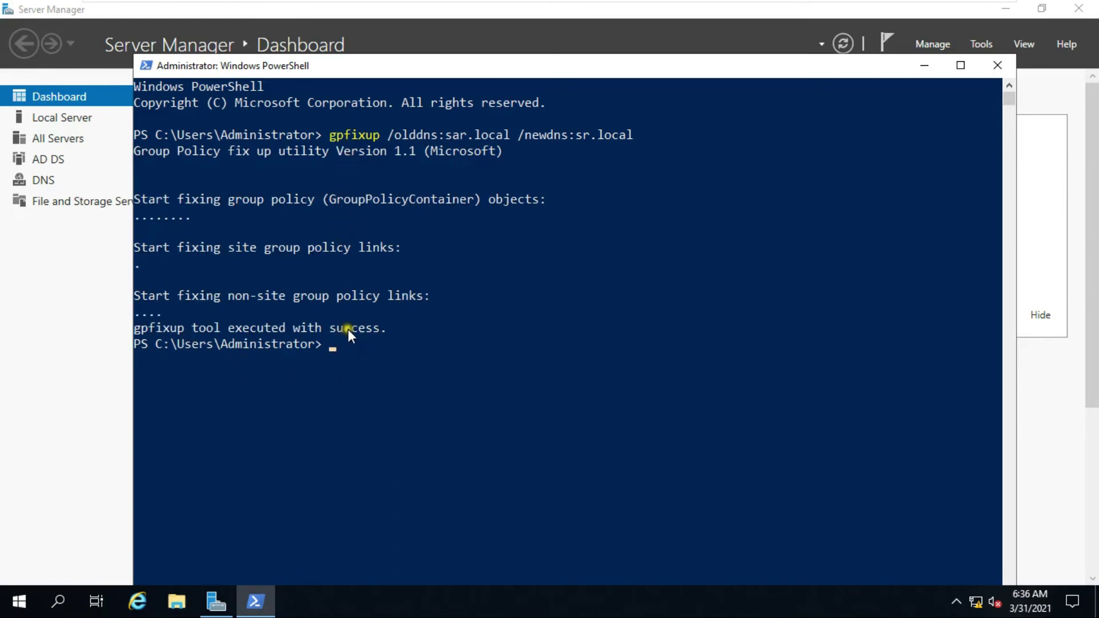
click(923, 69)
click(991, 42)
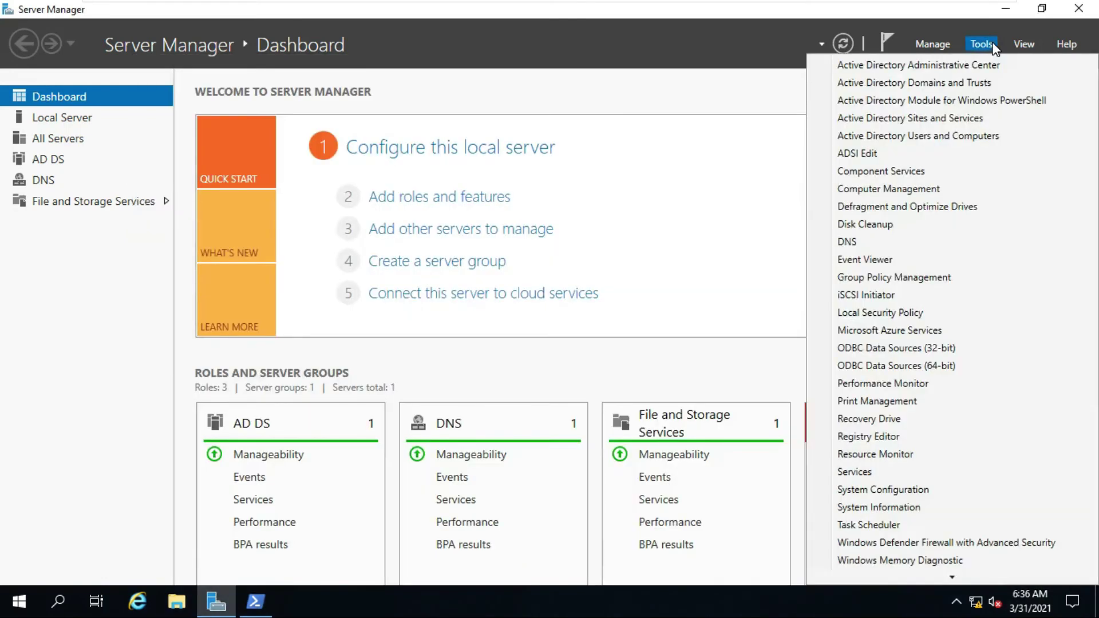
Reopen Group Policy Management to check sr.local's Default Domain Policy and Domain Controllers links, then close it.
click(894, 277)
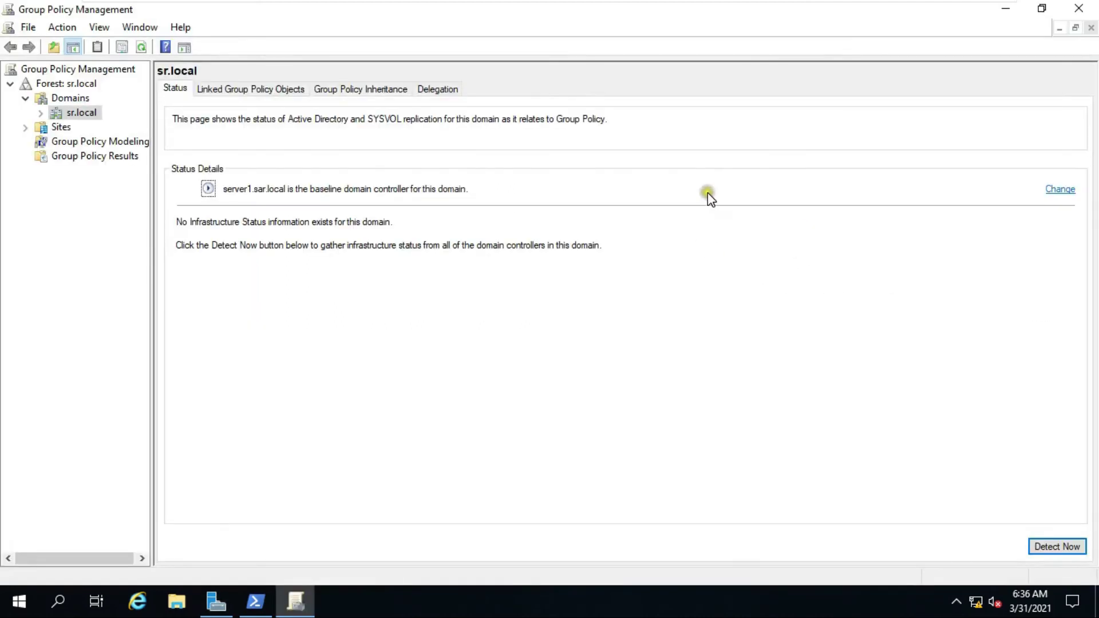
click(70, 99)
click(41, 113)
click(95, 143)
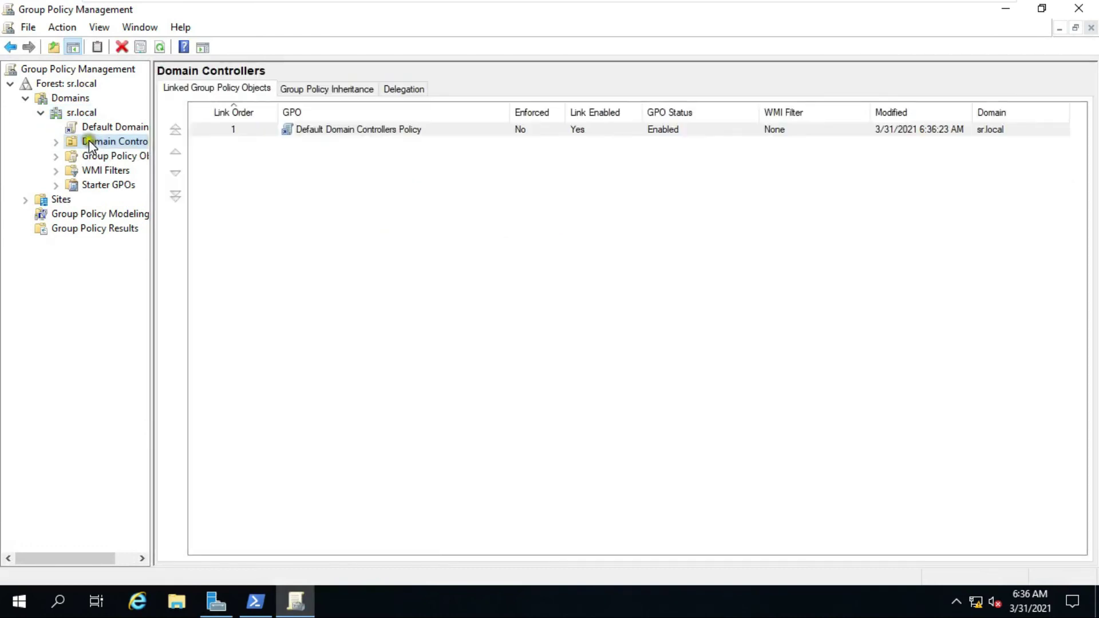
click(116, 126)
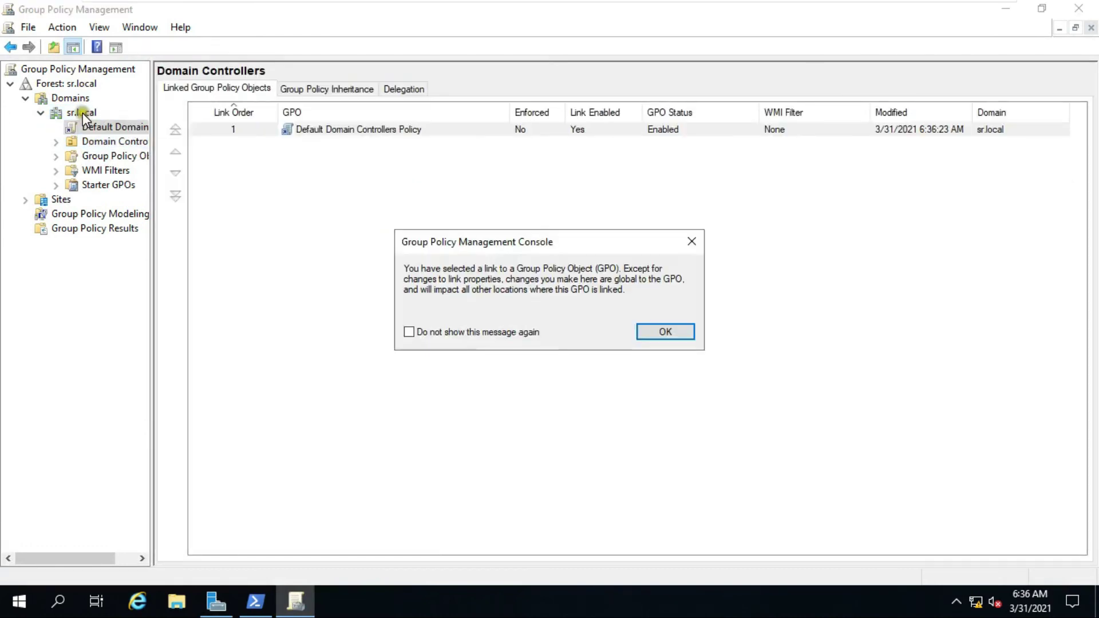
click(666, 332)
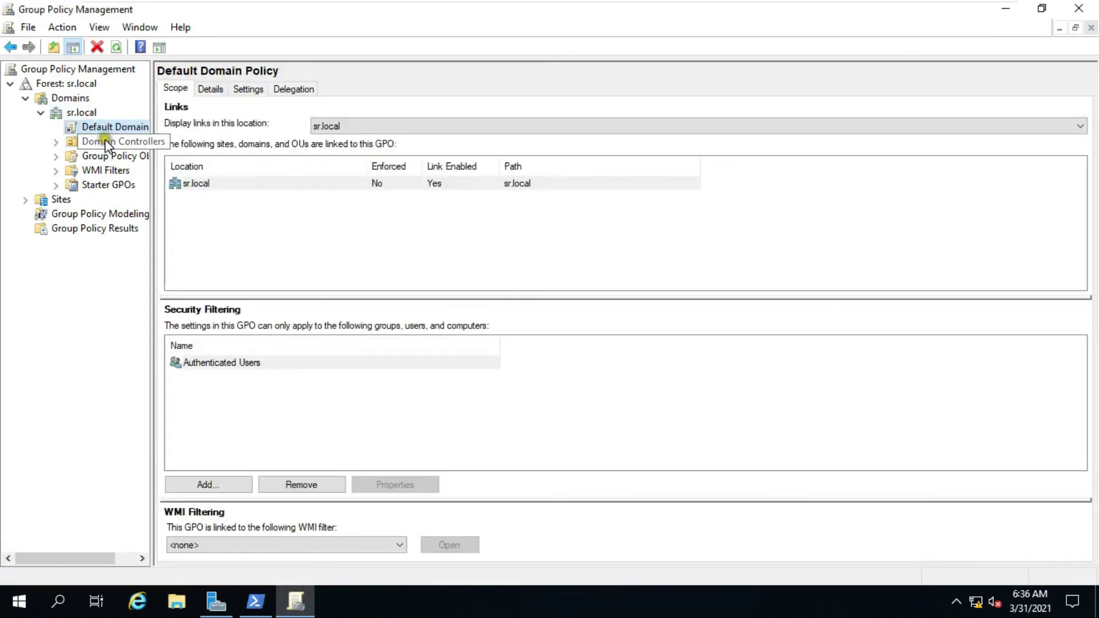
click(105, 142)
click(112, 140)
click(1075, 12)
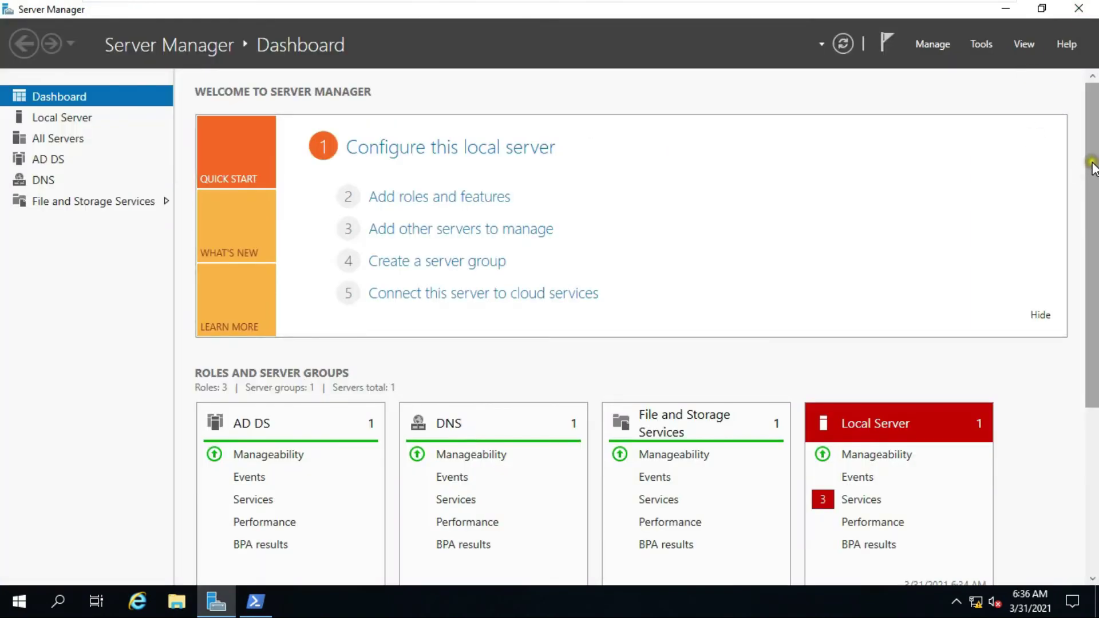
Open This PC's properties to confirm server1 belongs to domain sr.local.
click(1008, 10)
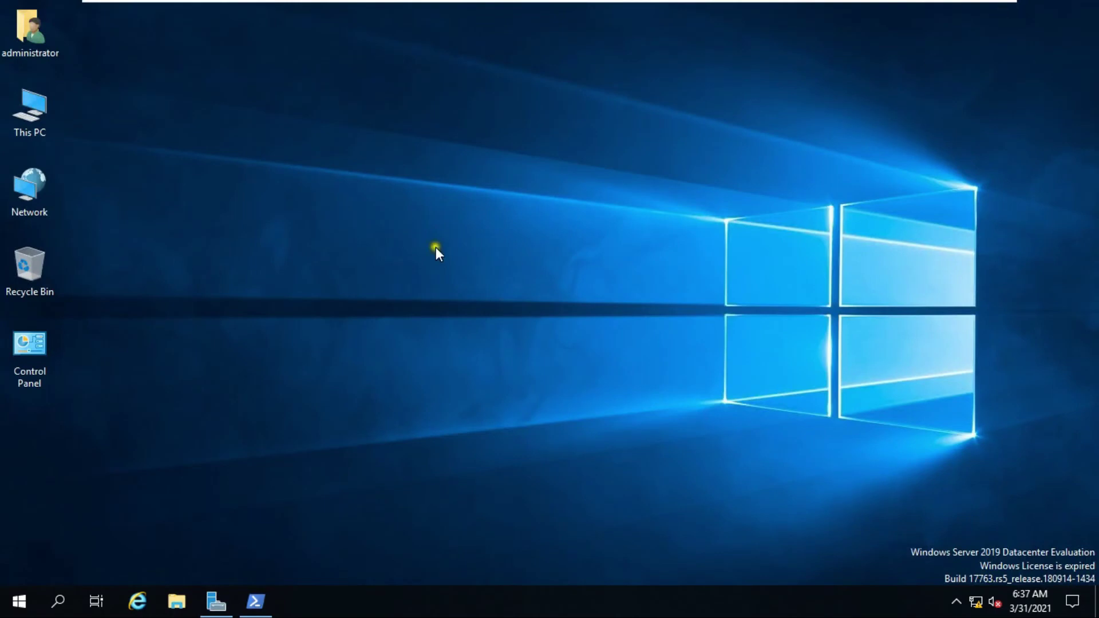
right_click(49, 119)
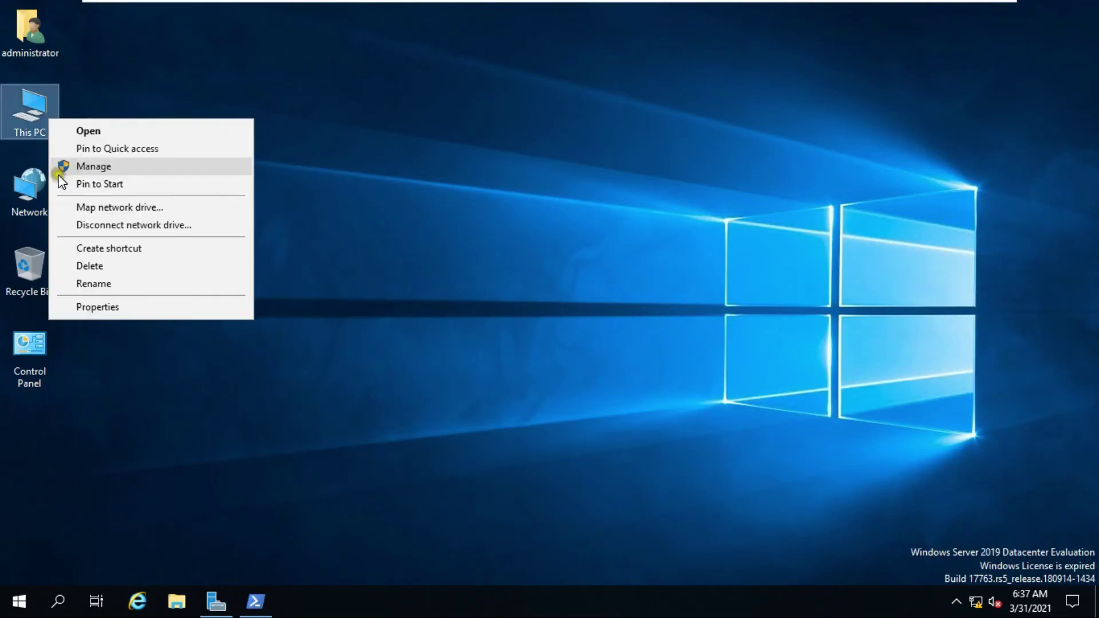
click(96, 306)
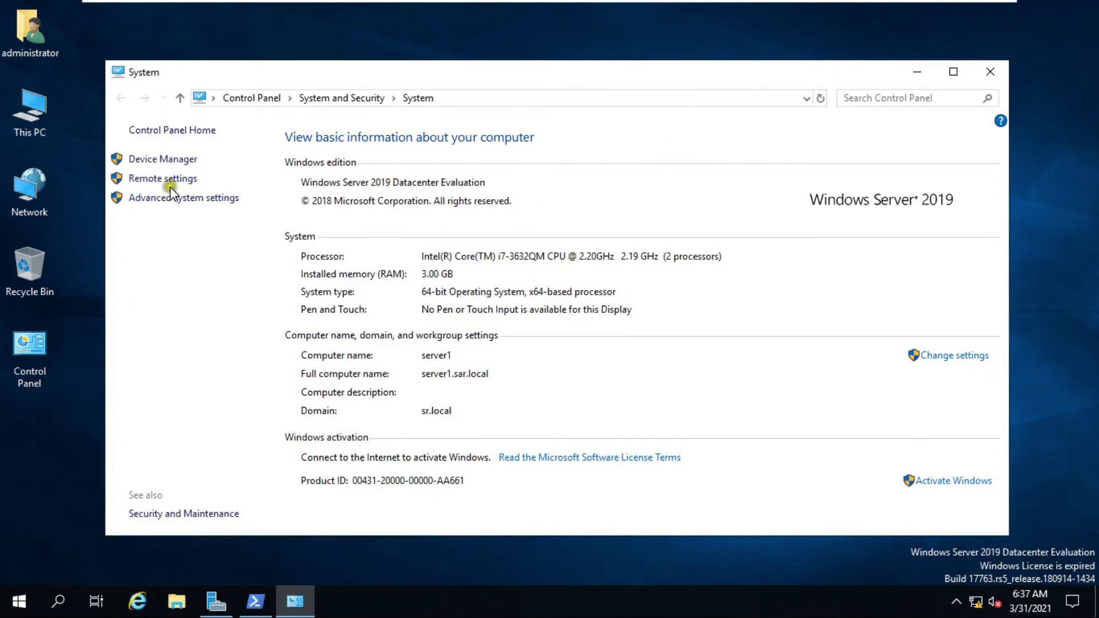
Check the full computer name, which still ends in sar.local, in System Properties.
click(159, 201)
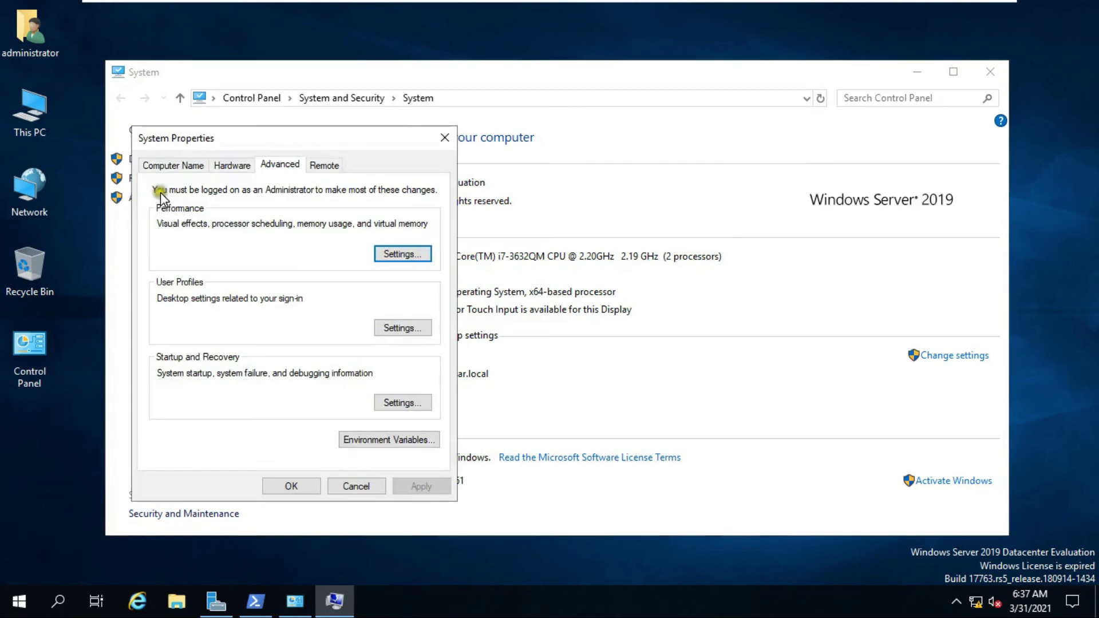
click(170, 165)
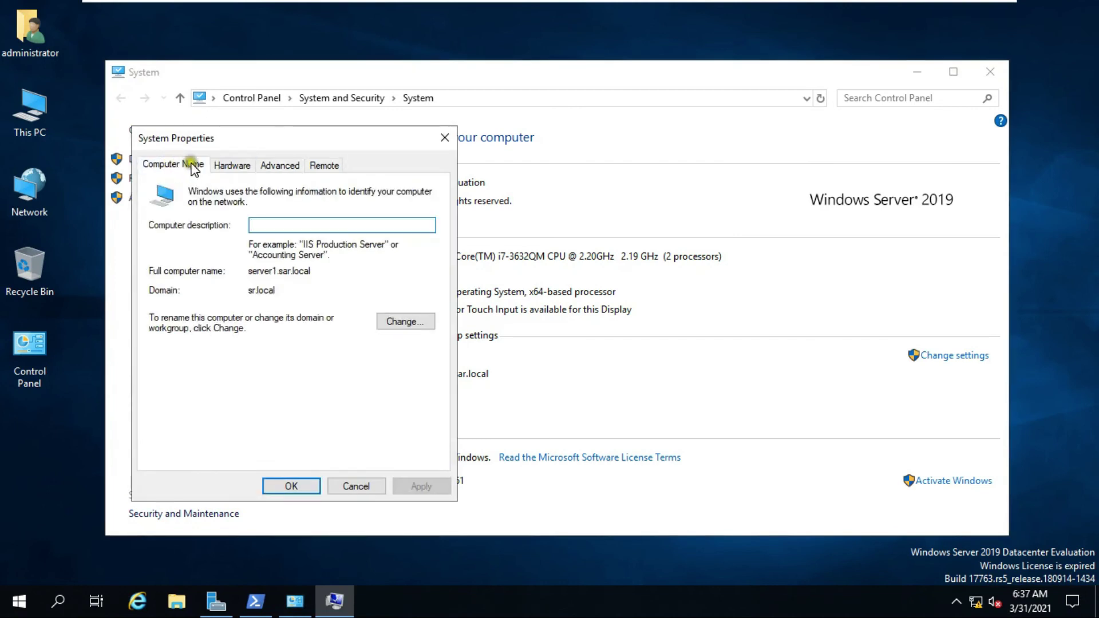
click(293, 271)
drag(278, 272, 315, 272)
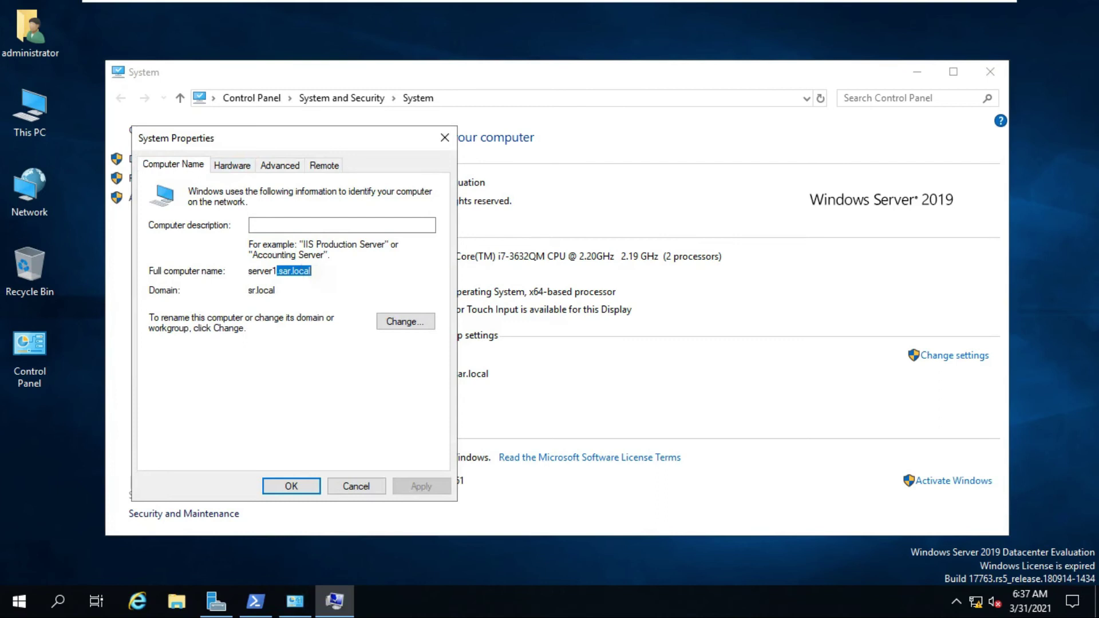
Set the computer's primary DNS suffix to sr.local.
click(403, 321)
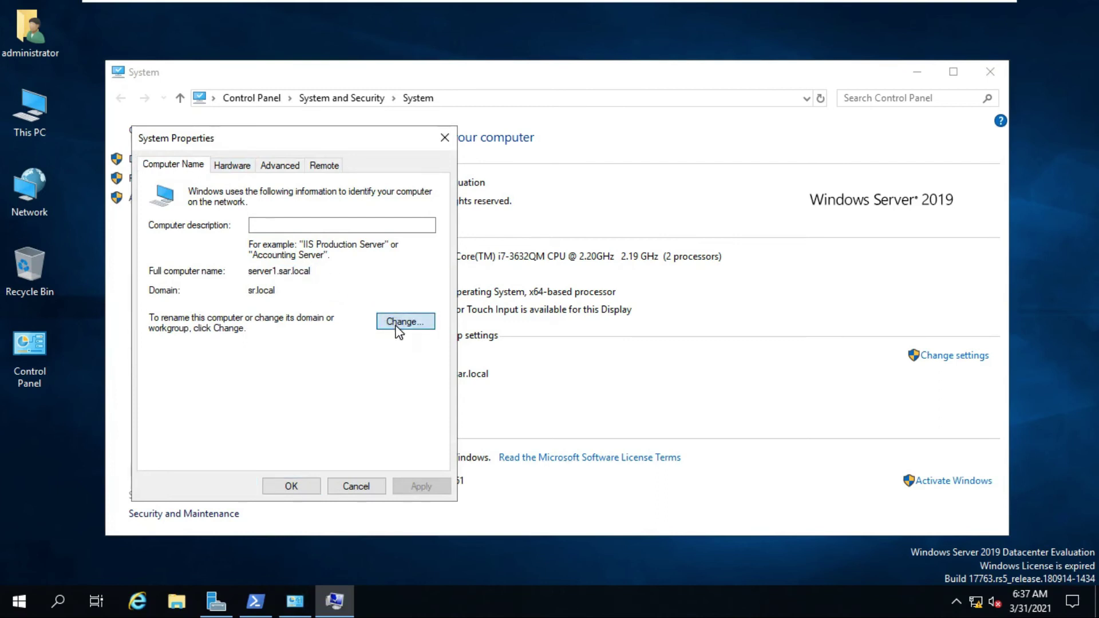
click(404, 323)
click(608, 387)
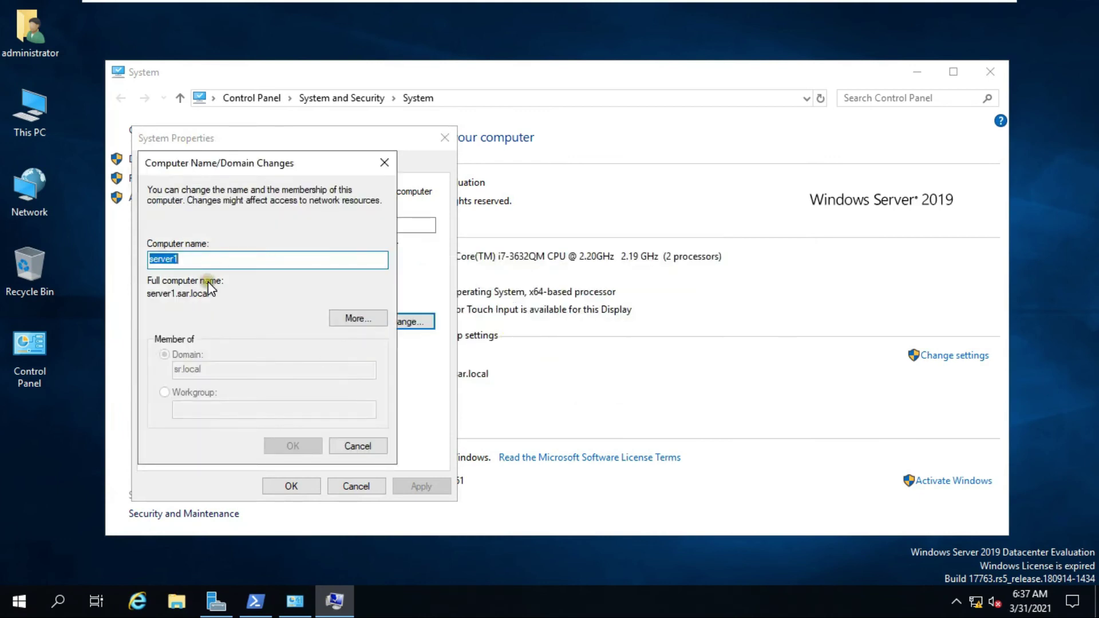
click(342, 325)
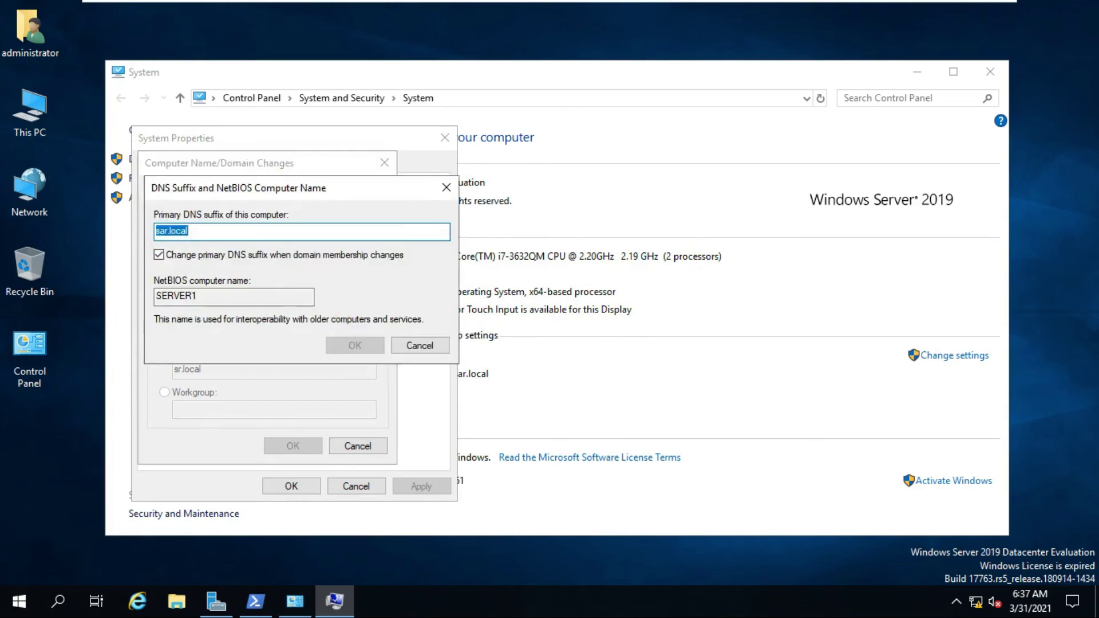
text(sr.loca)
click(342, 346)
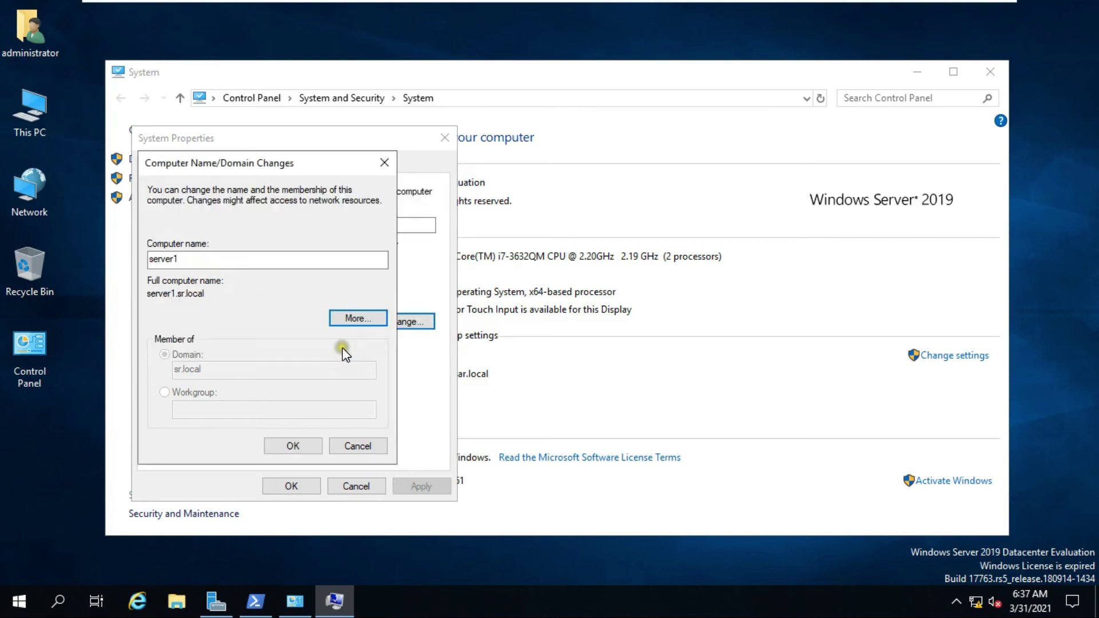
Apply the name change, close System Properties and restart the server now.
click(292, 446)
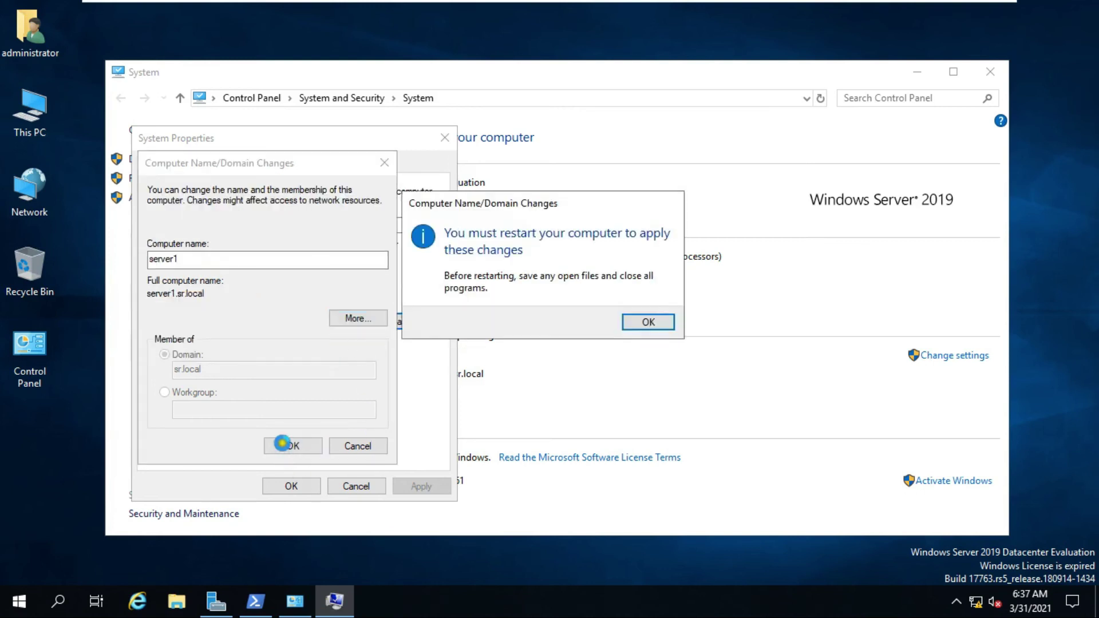
click(648, 321)
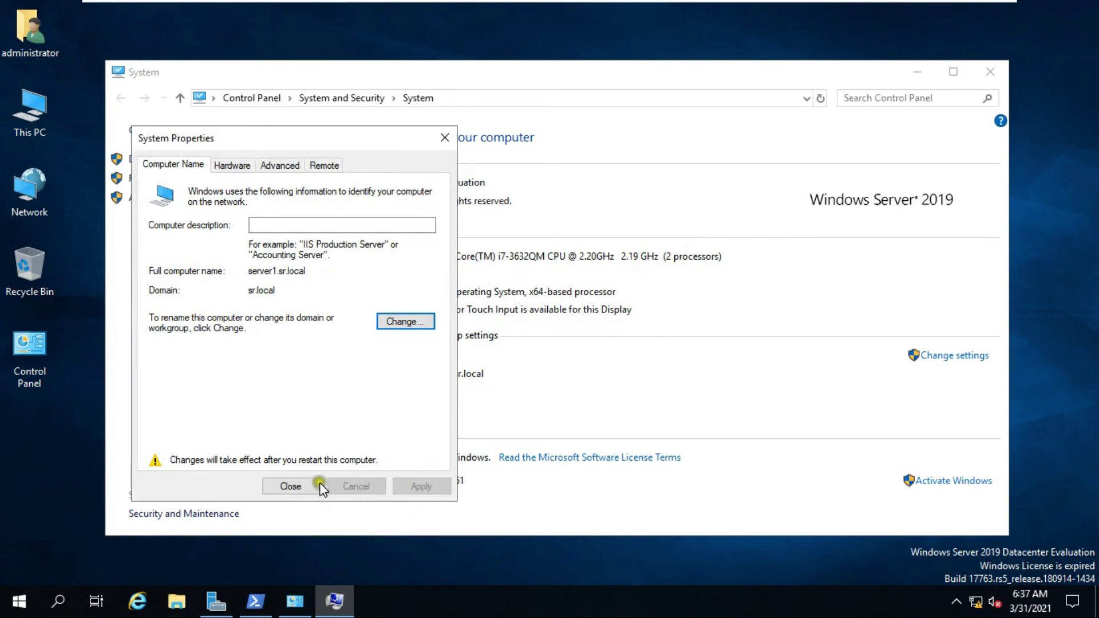
click(291, 486)
click(547, 315)
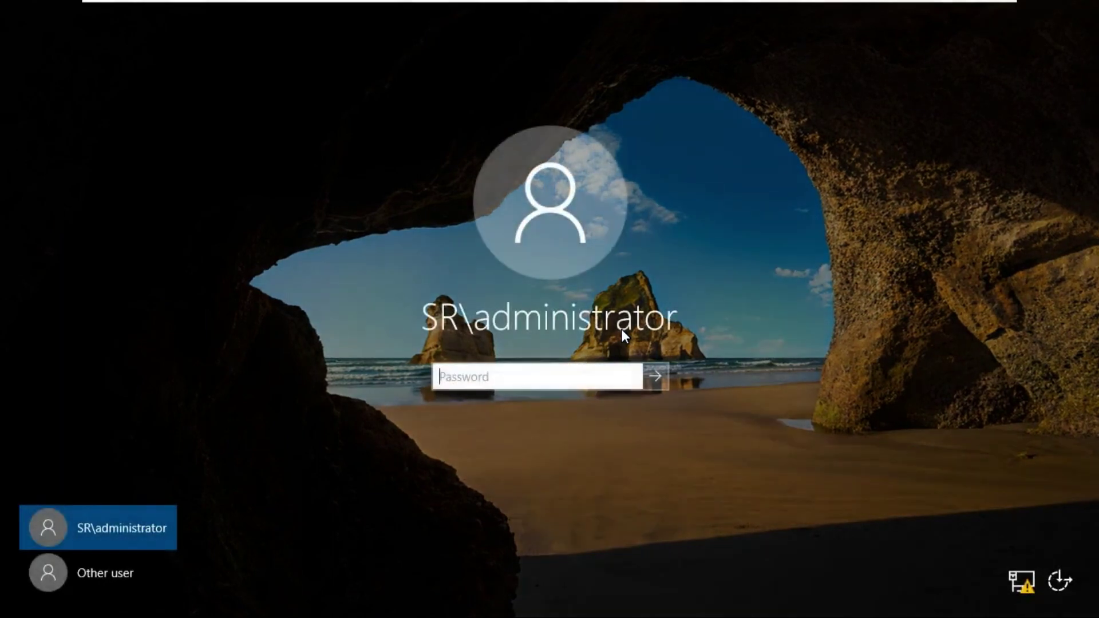
text(•••••••)
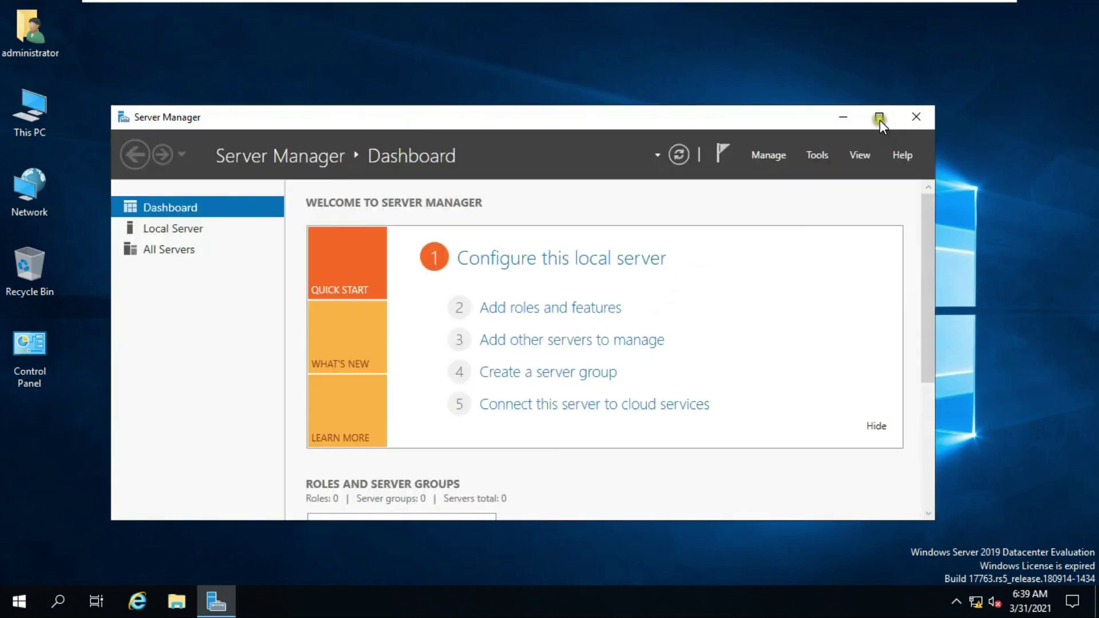
Maximize Server Manager, widen the policy tree to confirm sr.local, then close Group Policy Management.
click(880, 120)
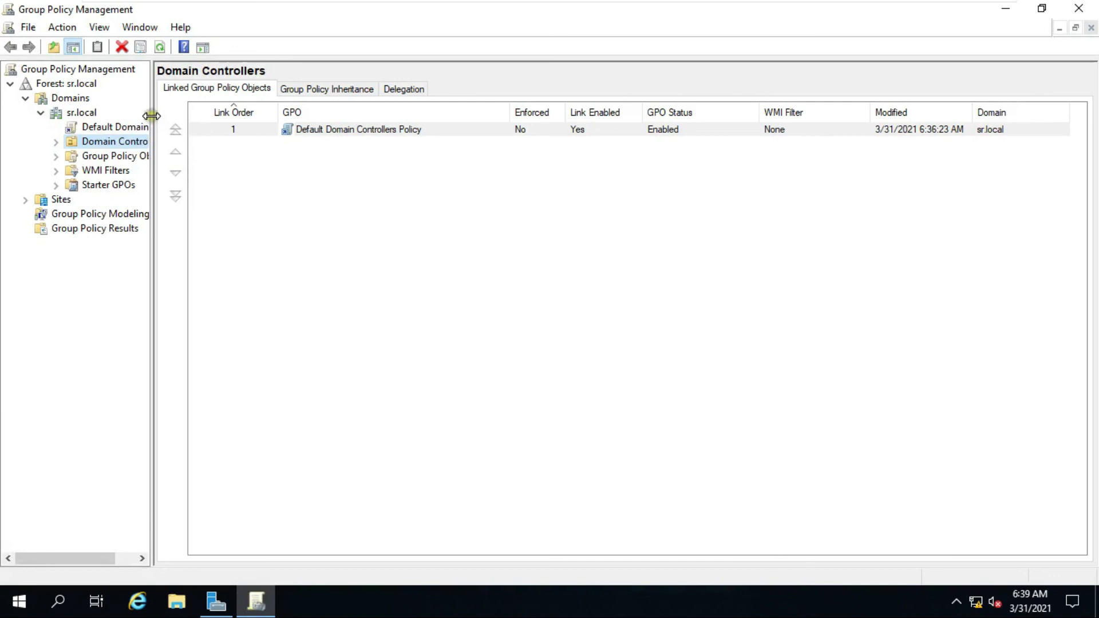
drag(153, 116, 158, 114)
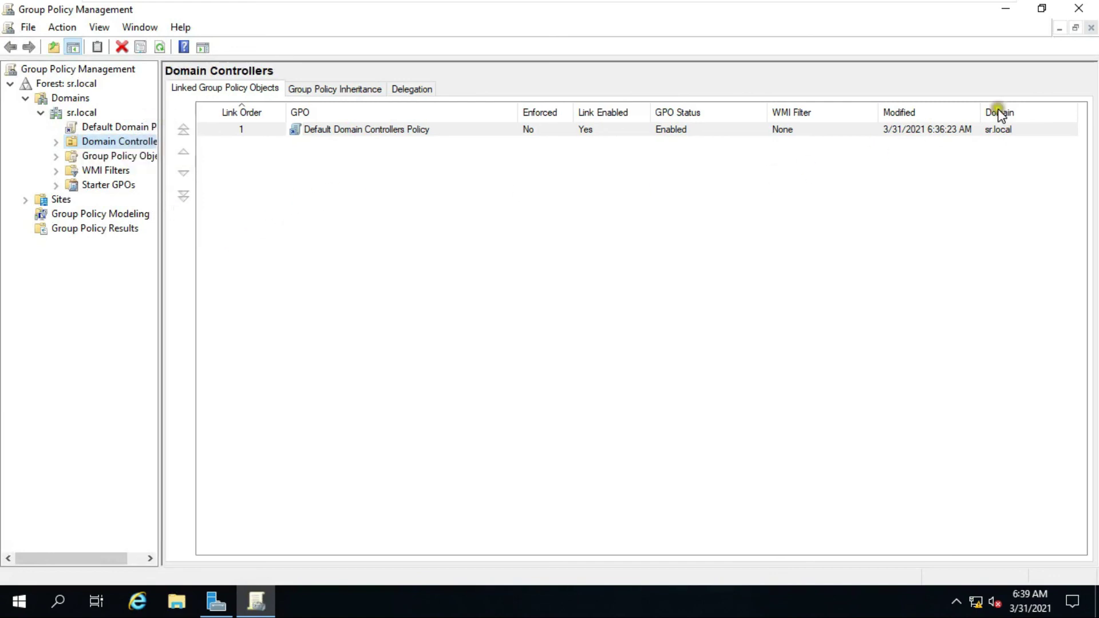
click(1077, 10)
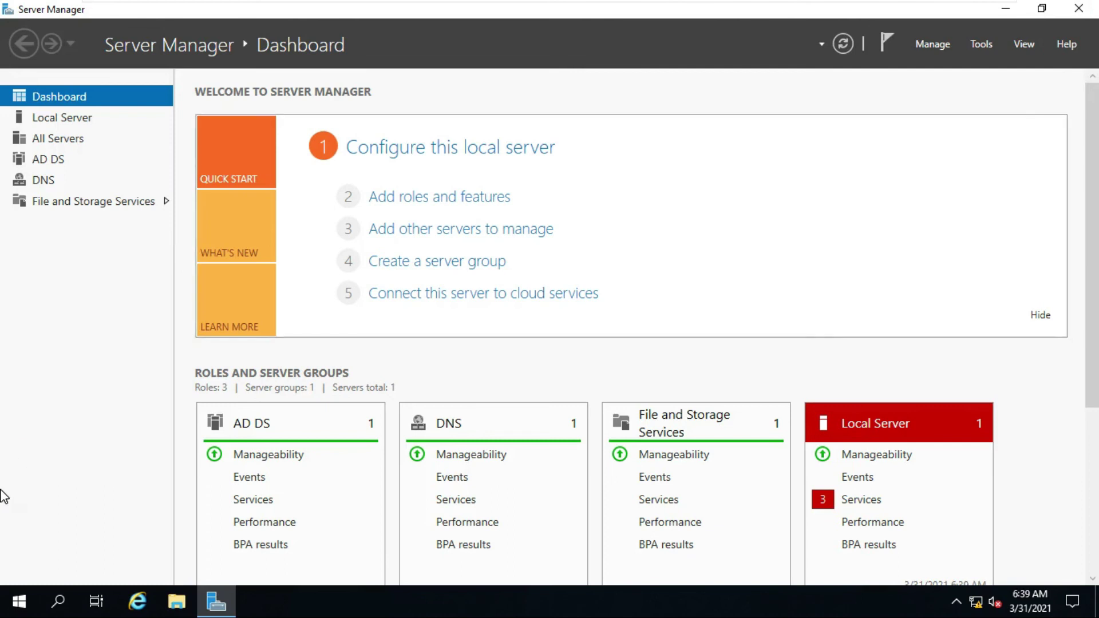
In elevated PowerShell, run gpfixup /oldnb:sar /newnb:sr, then rendom /clean and rendom /end.
right_click(19, 603)
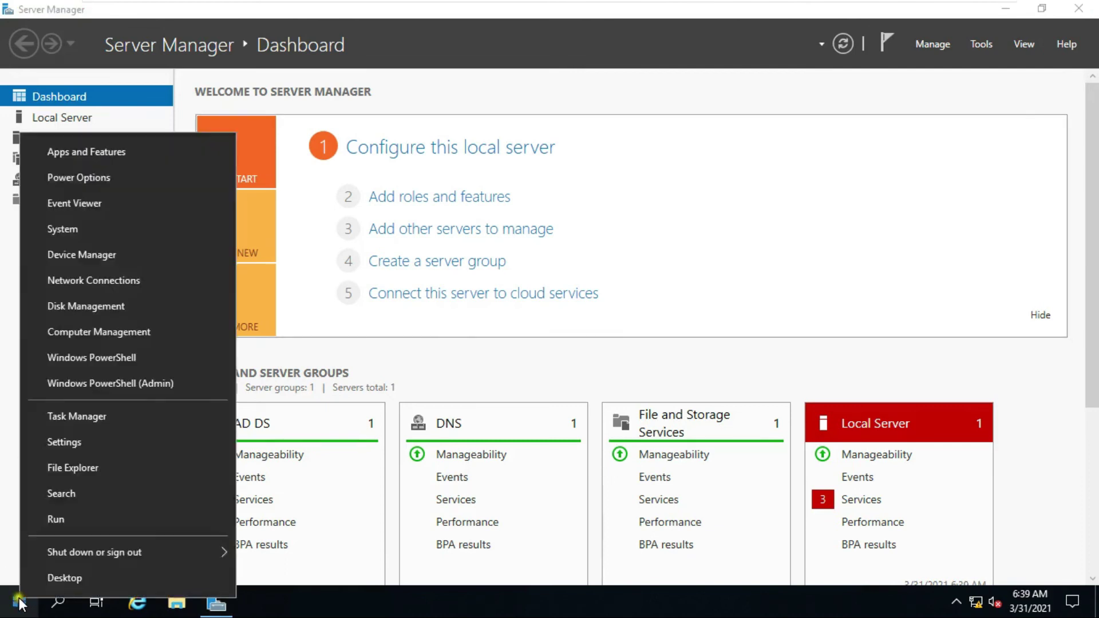
click(99, 385)
text(gpfixup)
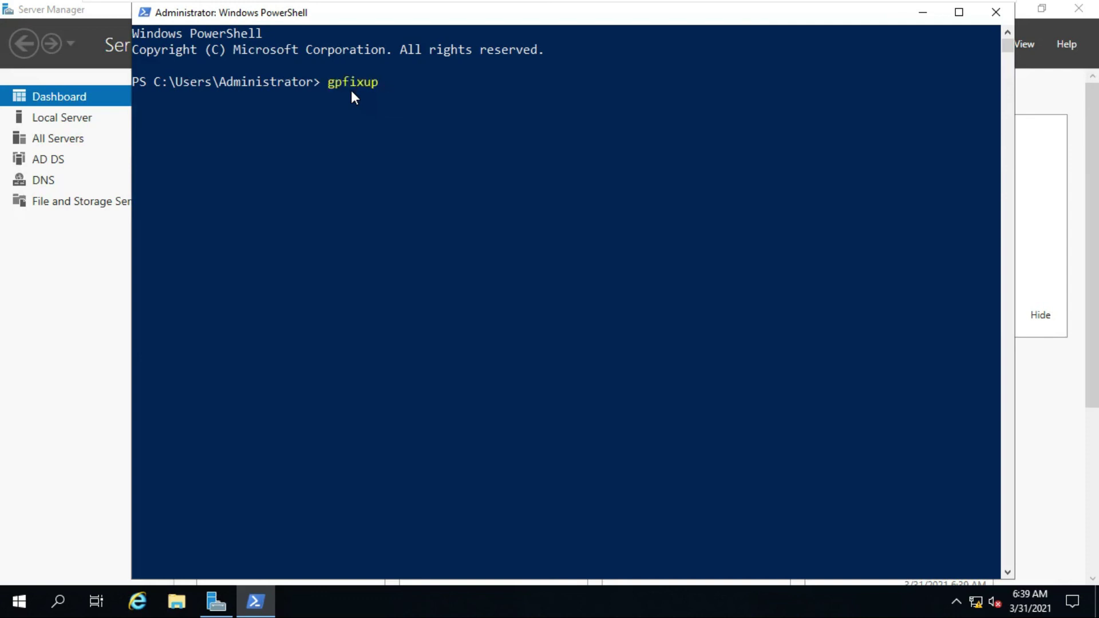
text( /oldnb:sar )
text(/newnb:sr)
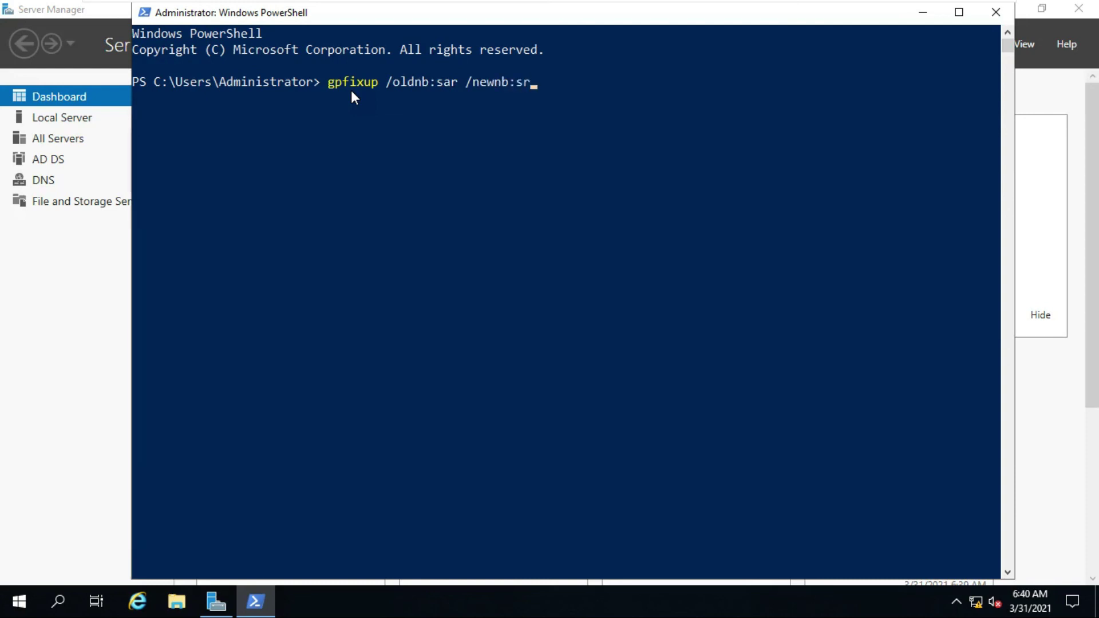
key(Return)
text(rendom)
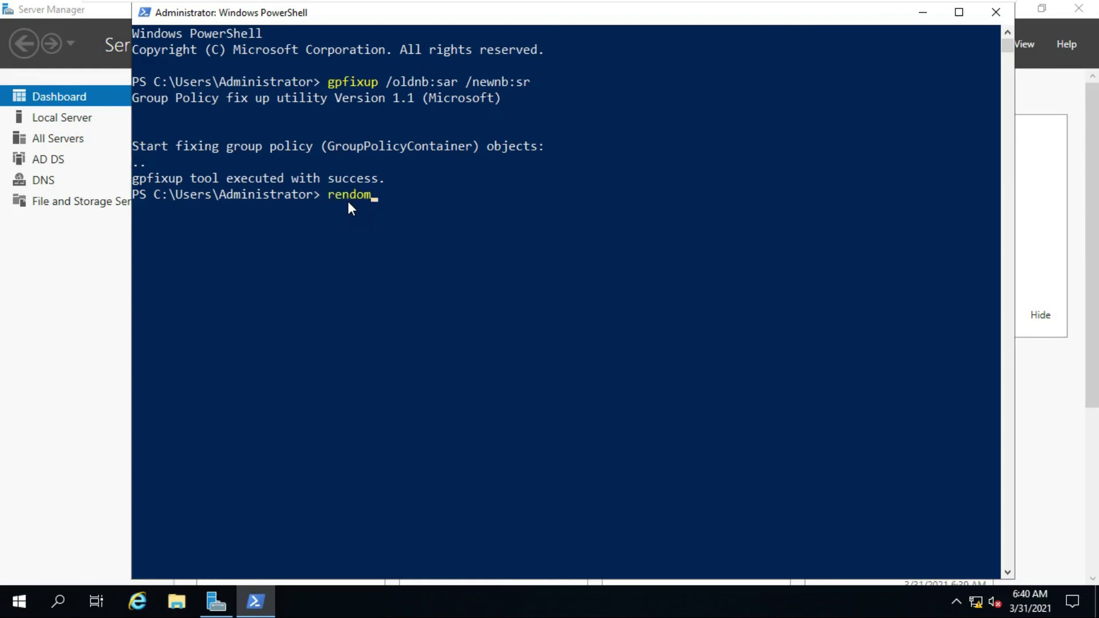
text( /clean)
key(Return)
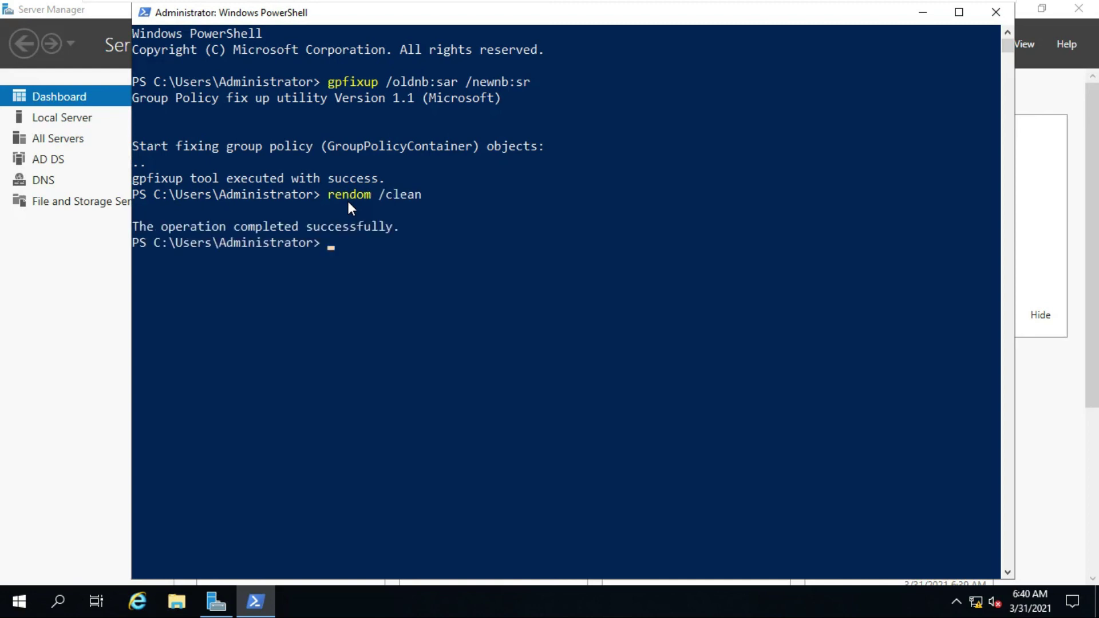
text(rendo)
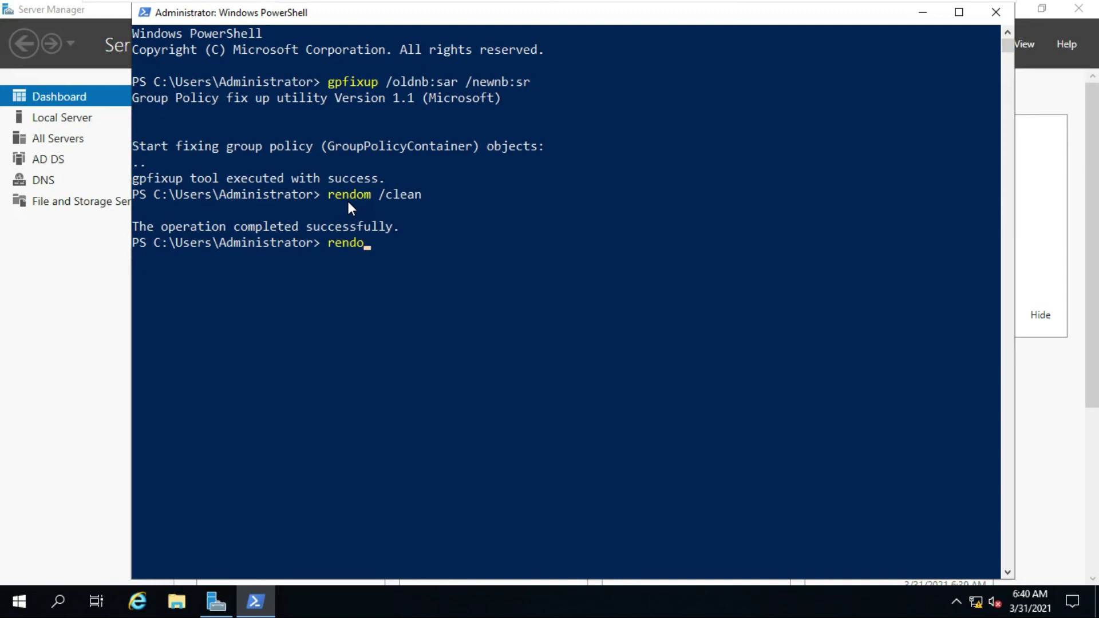
text(m)
text( /end)
key(Return)
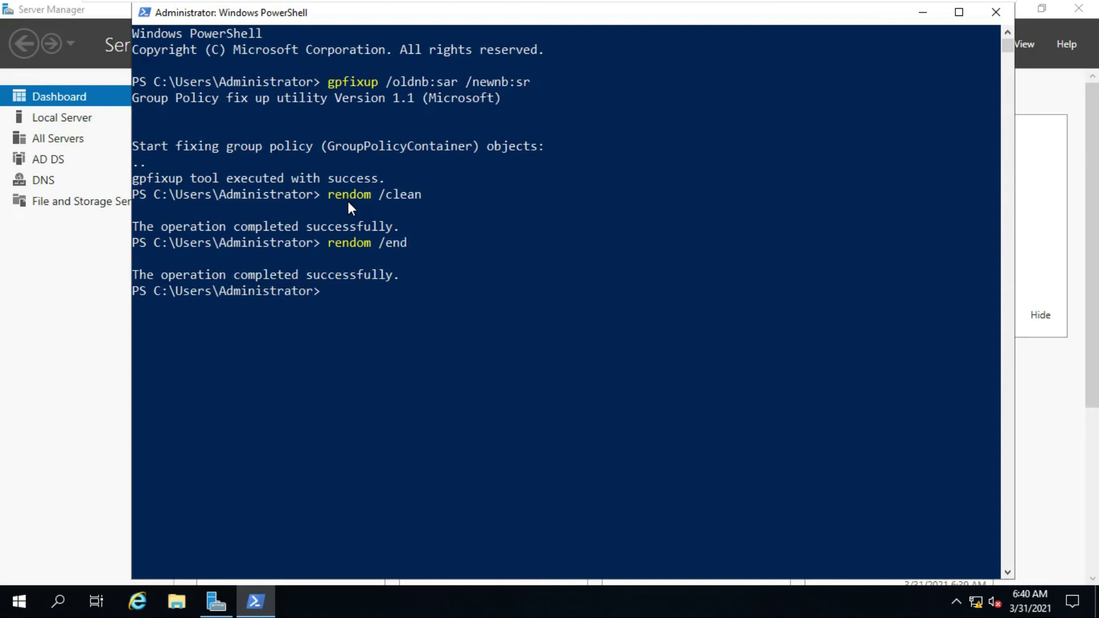
text(exit)
key(Return)
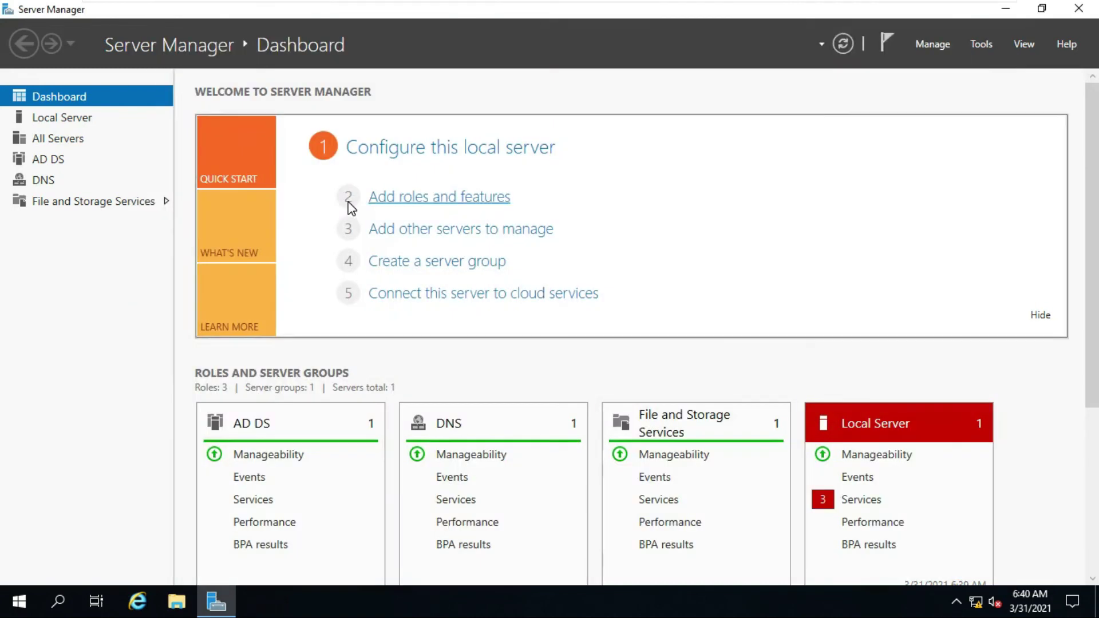